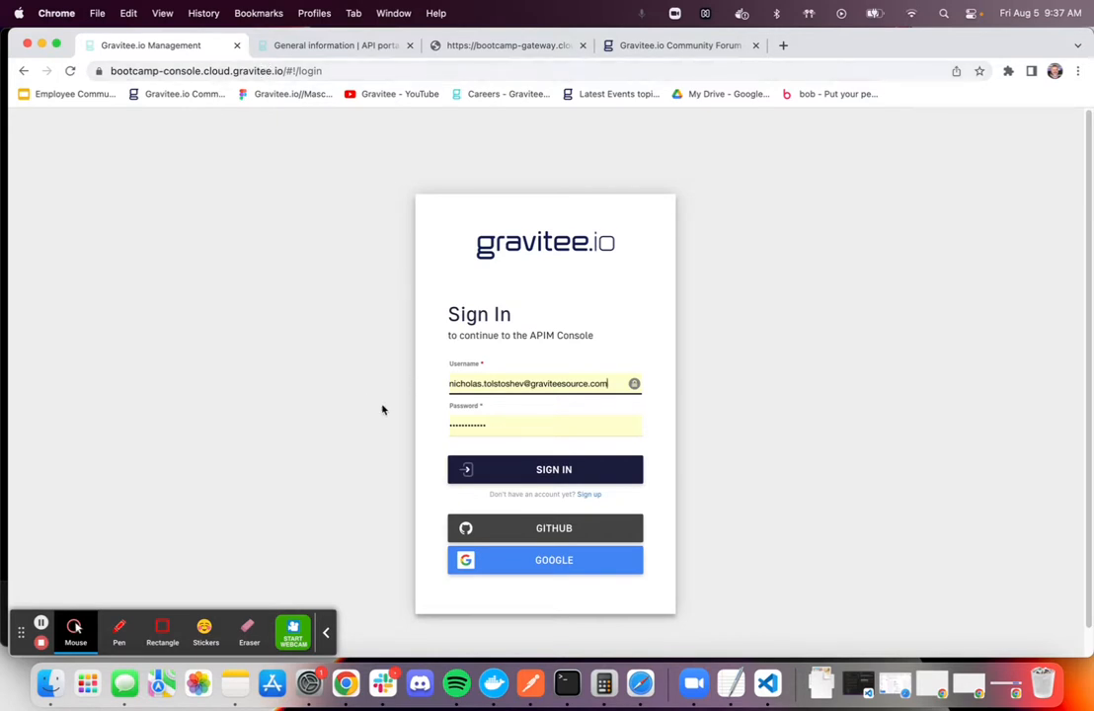
Check the sign-up form, return to sign-in, sign in to the APIM Console with Google and dismiss the community subscription prompt
left_click(588, 494)
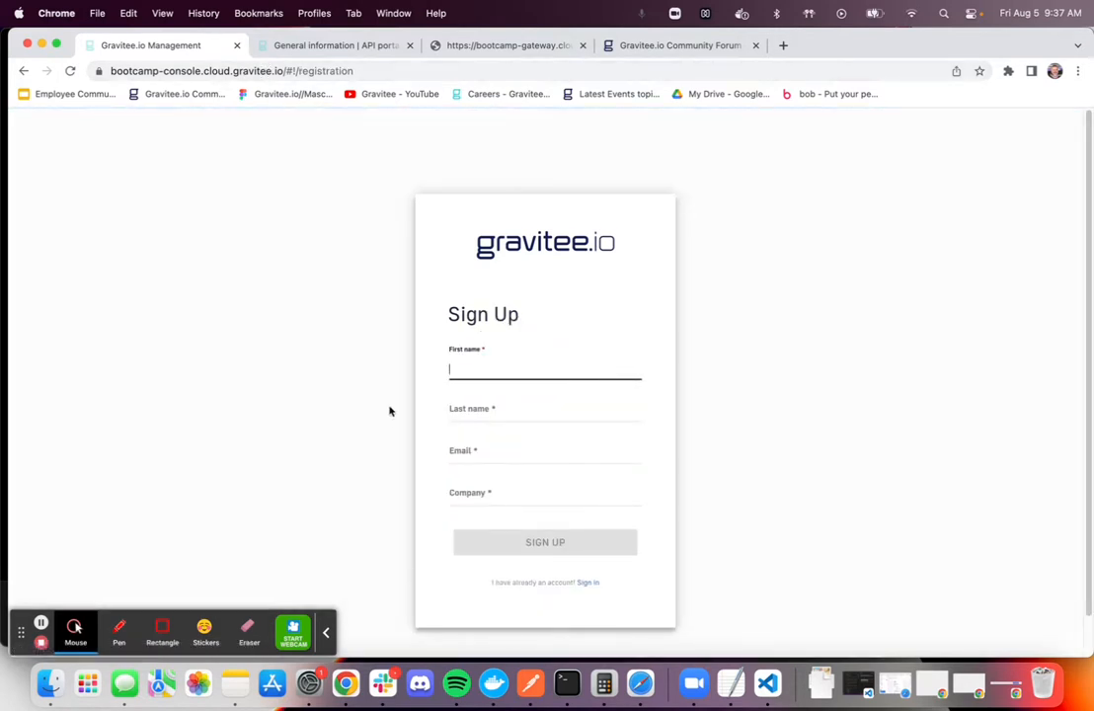
left_click(588, 583)
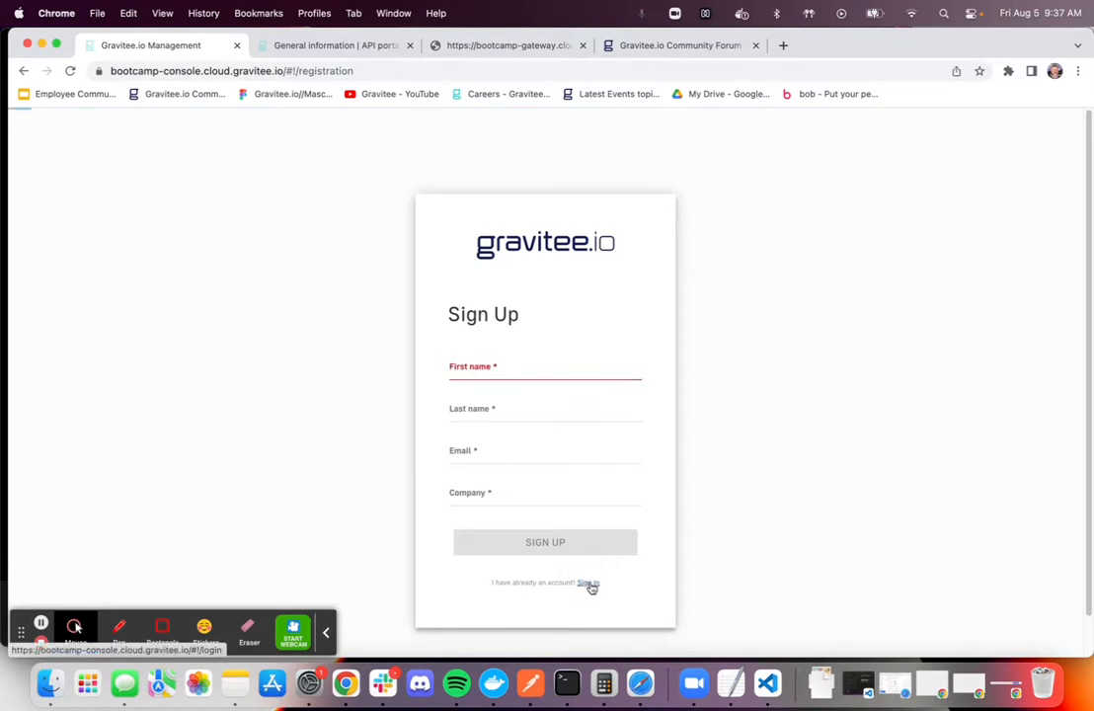
left_click(565, 561)
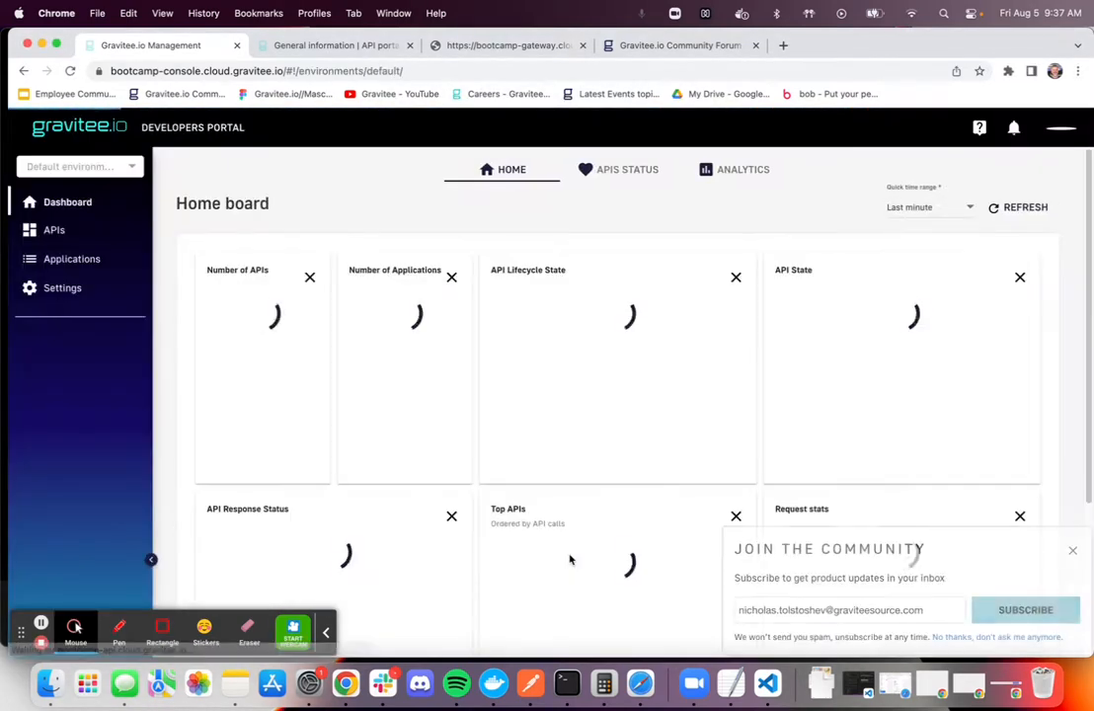
left_click(1075, 553)
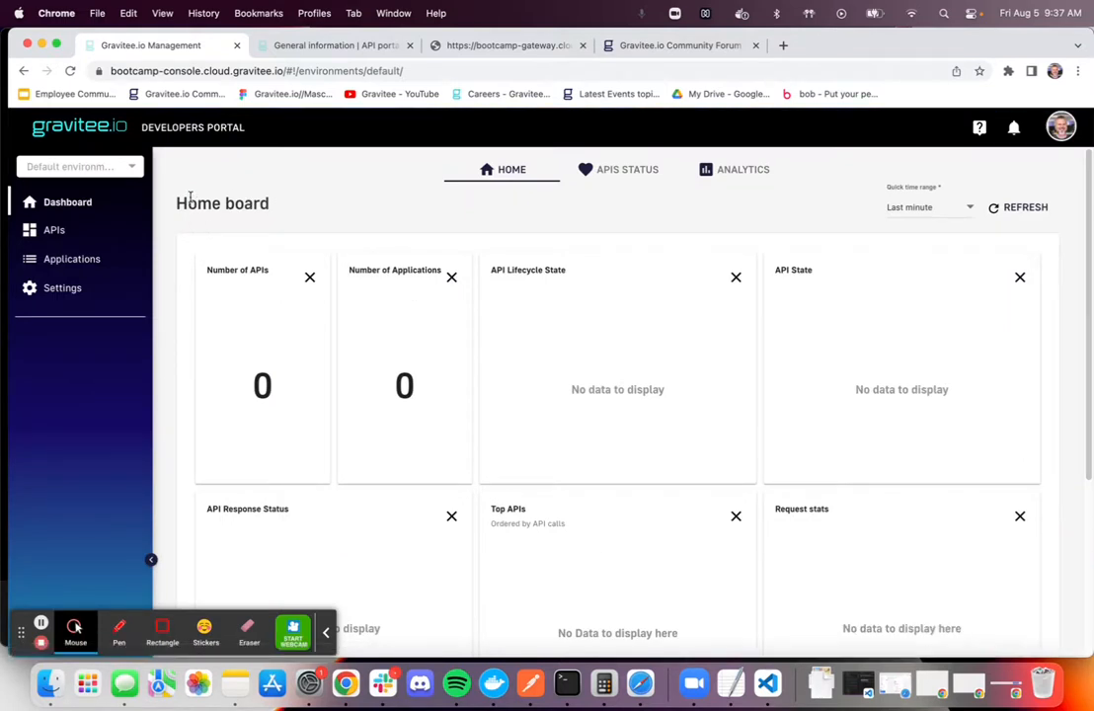
Start creating a new API by file import and choose bookshop_swagger.json as the descriptor file
left_click(54, 232)
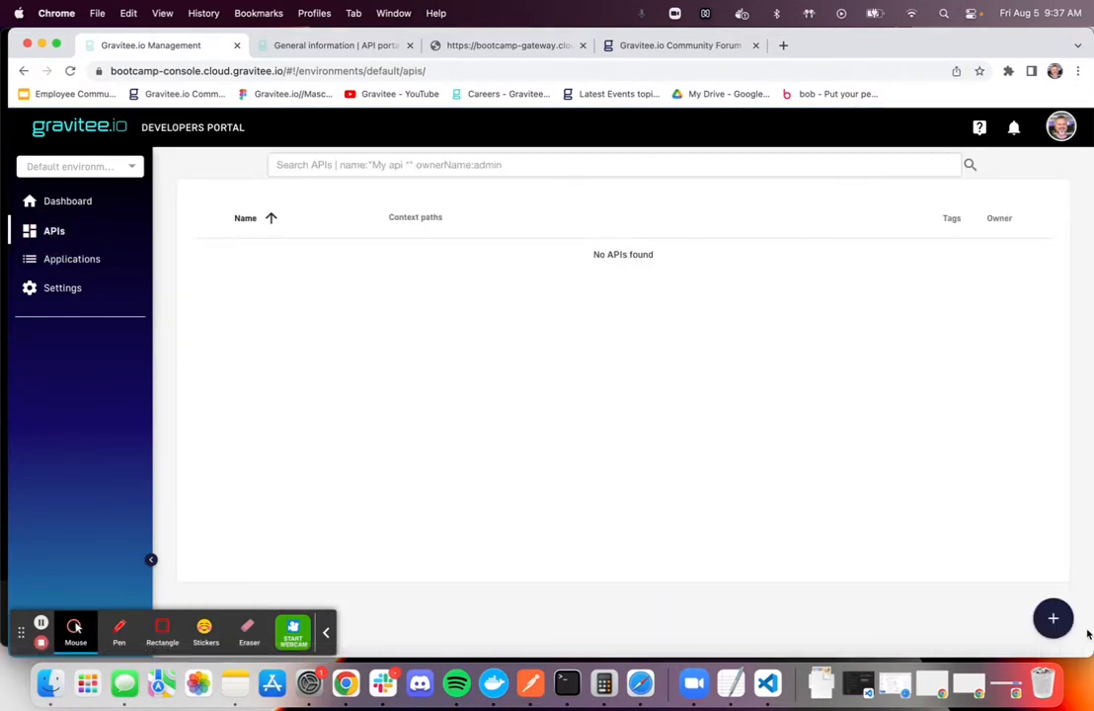
left_click(1049, 620)
left_click(593, 506)
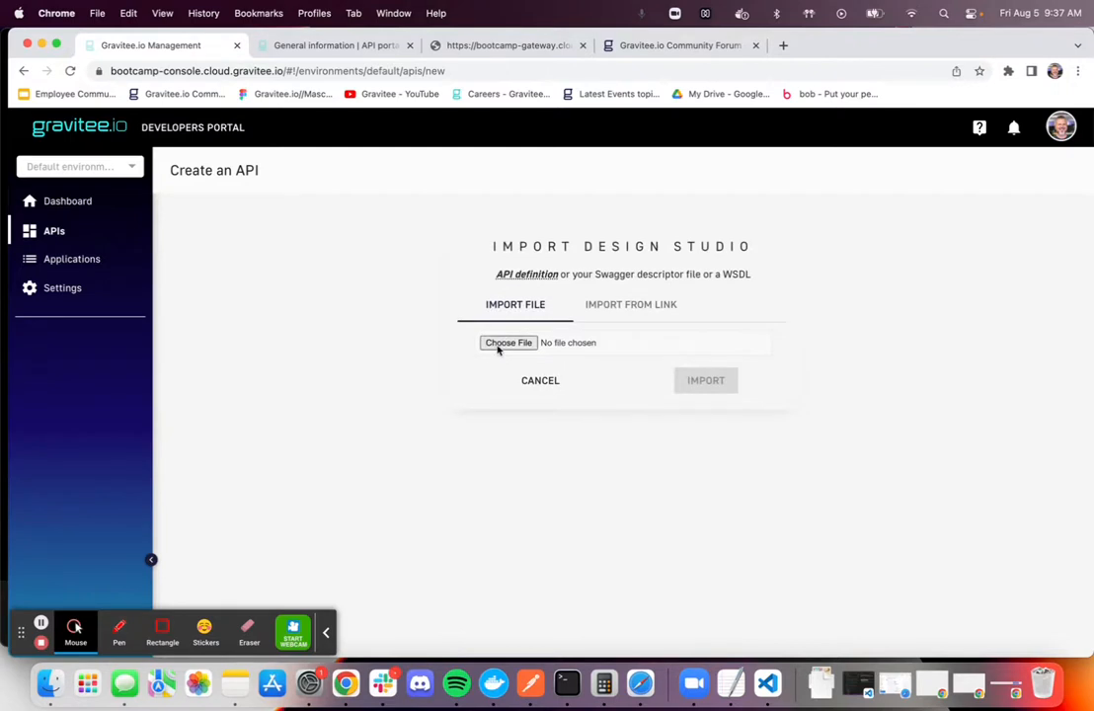
left_click(500, 345)
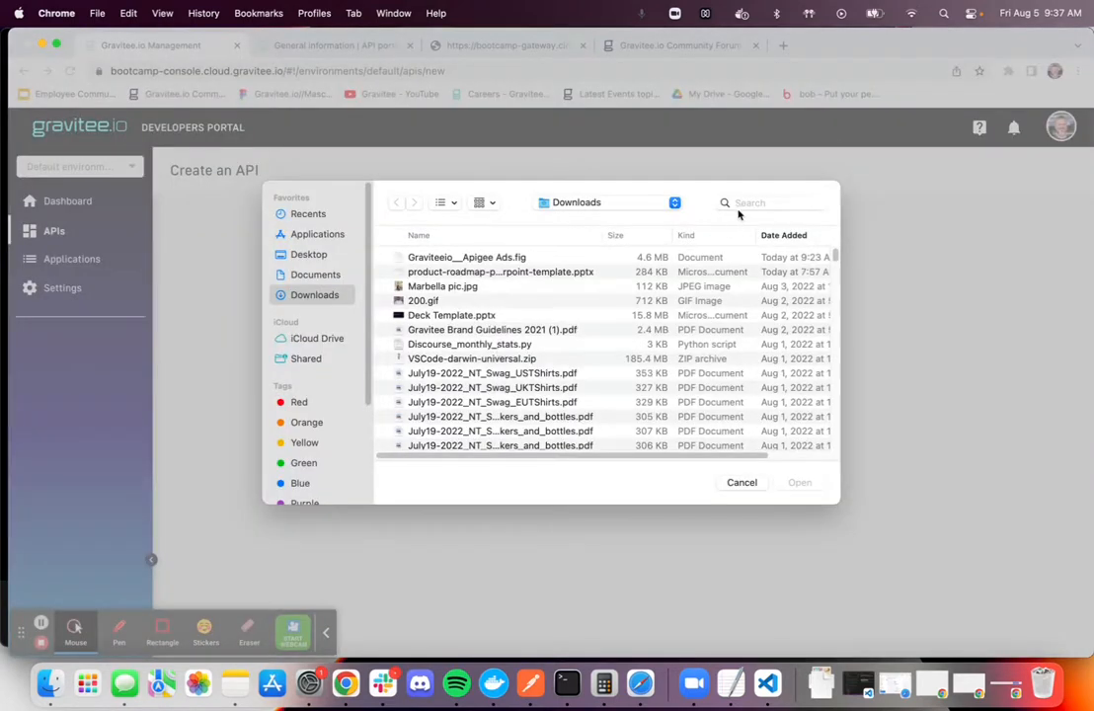
left_click(746, 204)
type("bookshop")
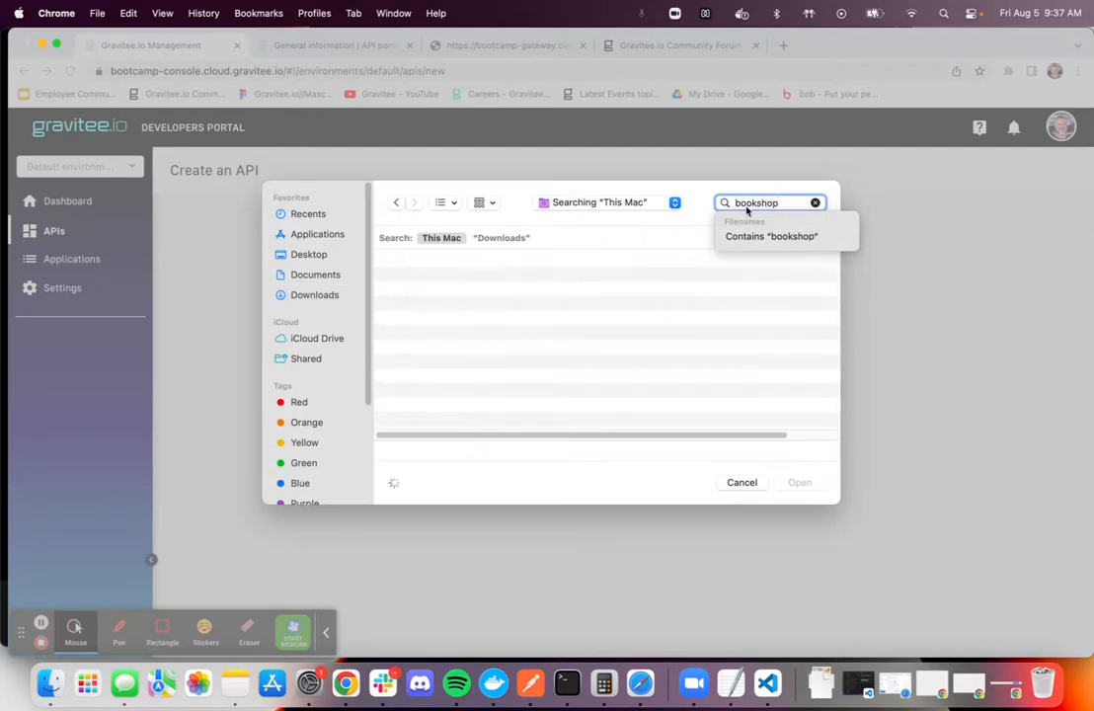
left_click(449, 331)
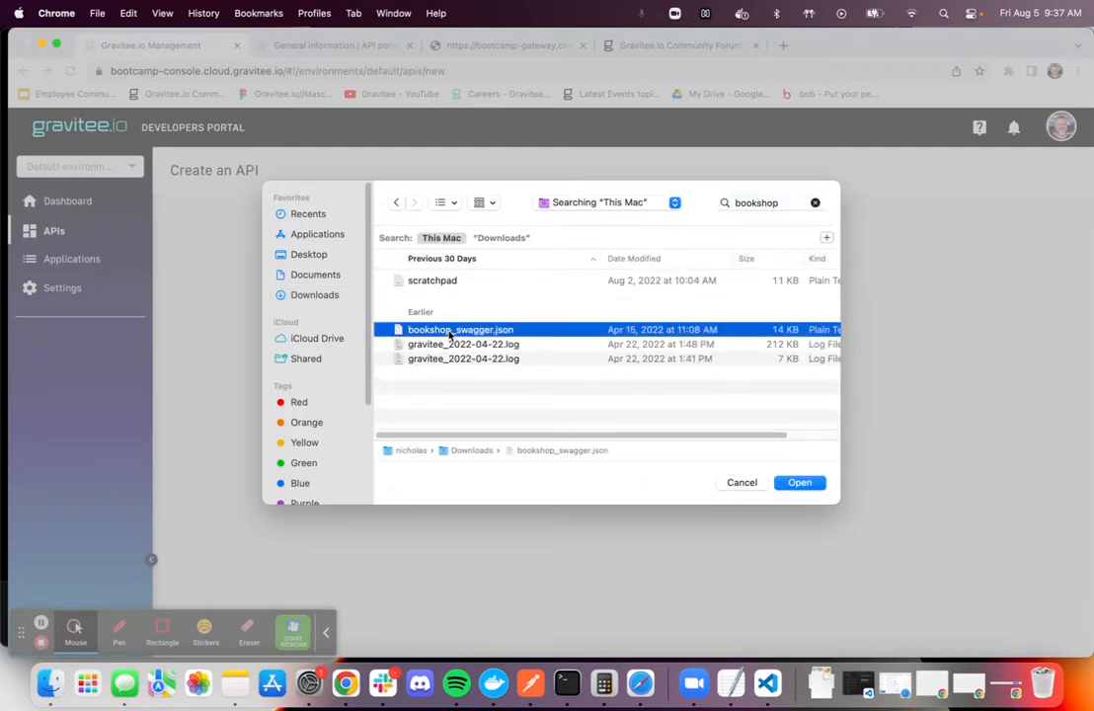
left_click(799, 483)
Enable Create policies on paths with Apply Mock policy in the Swagger import configurations and import the API
scroll(462, 447, "down", 3)
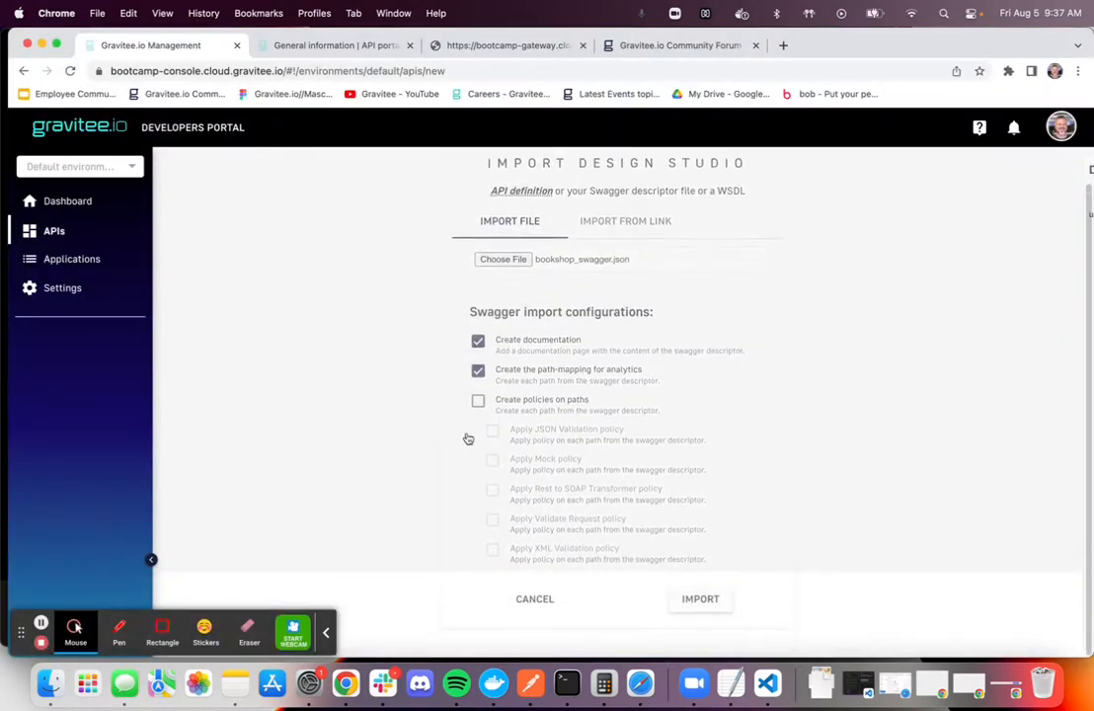
left_click(478, 400)
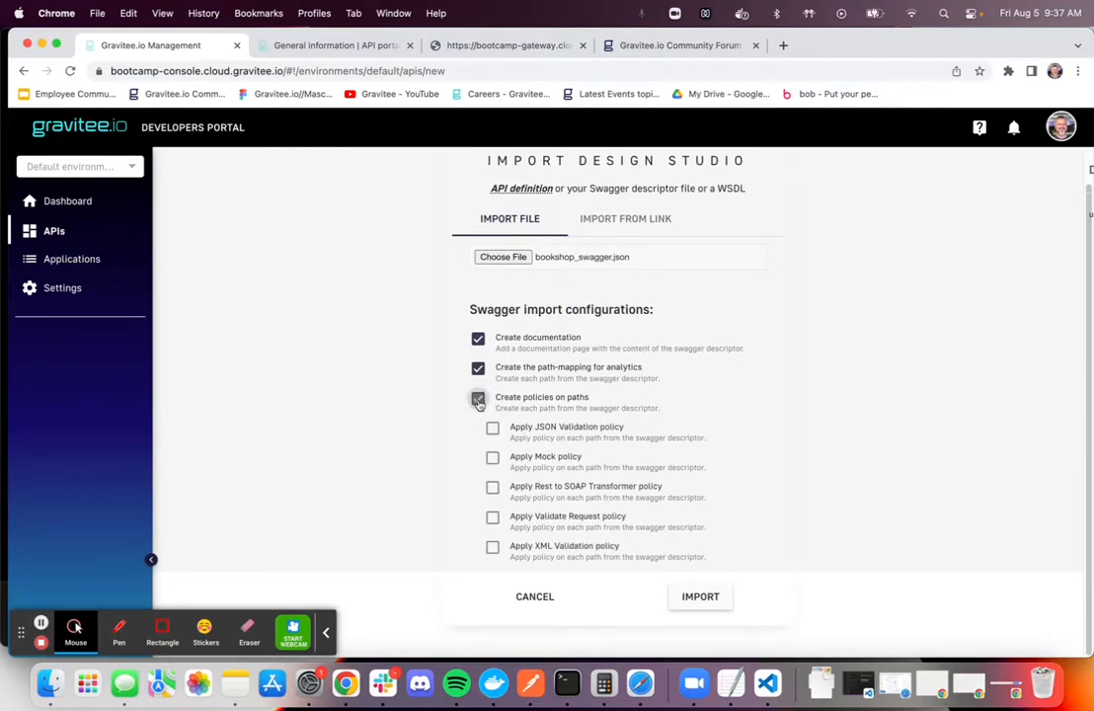
left_click(493, 459)
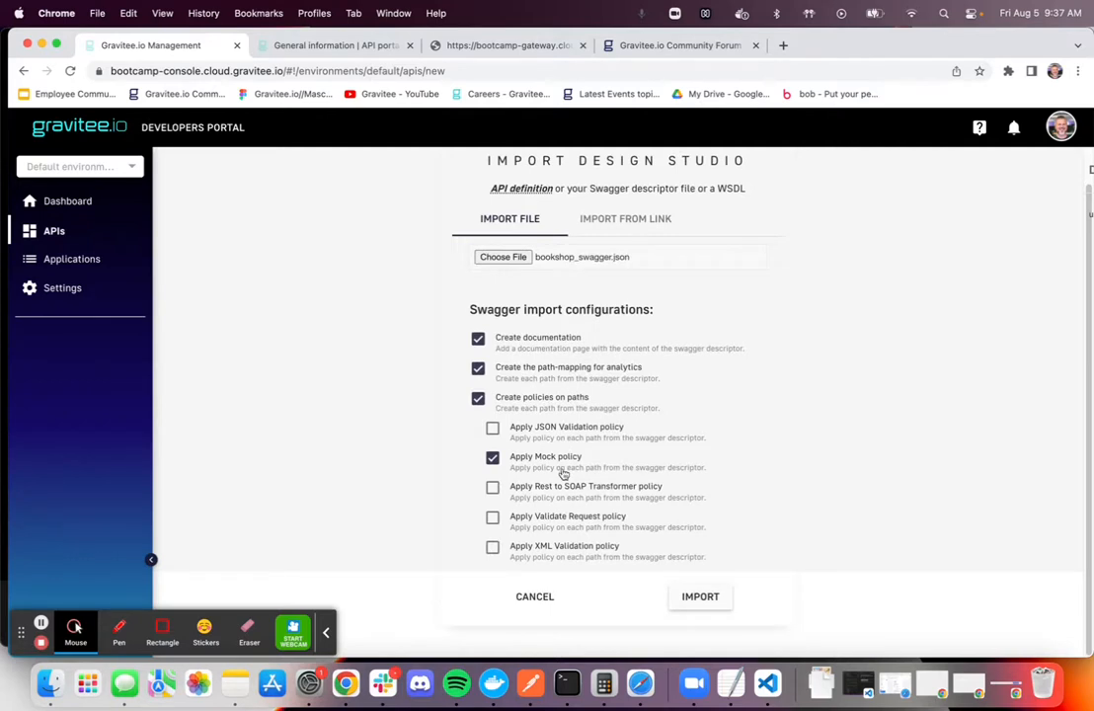
left_click(705, 598)
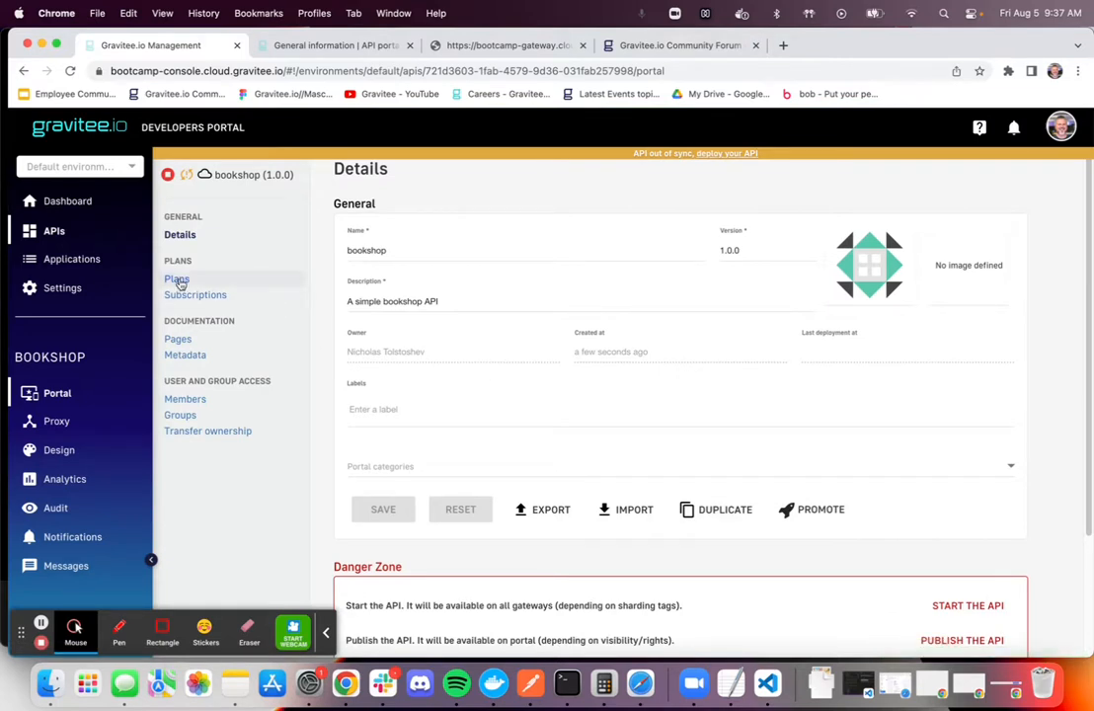
Create a plan for the bookshop API with the name Public and the description Public, and proceed to its security settings
left_click(177, 280)
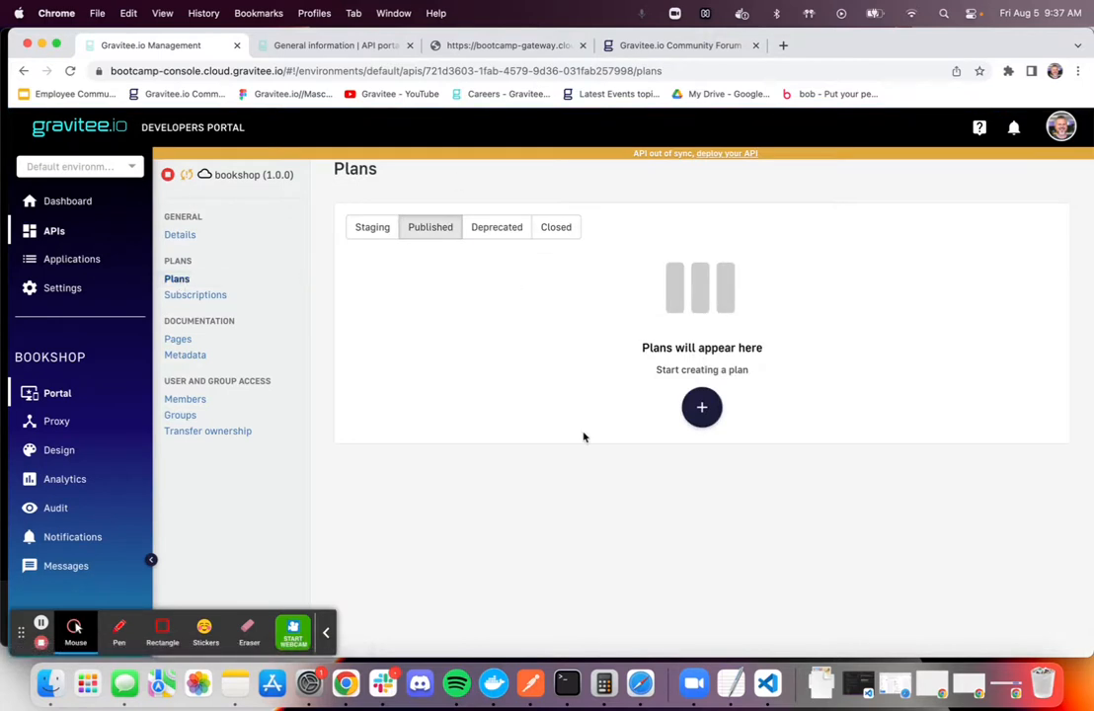
left_click(702, 406)
left_click(437, 317)
type("Public")
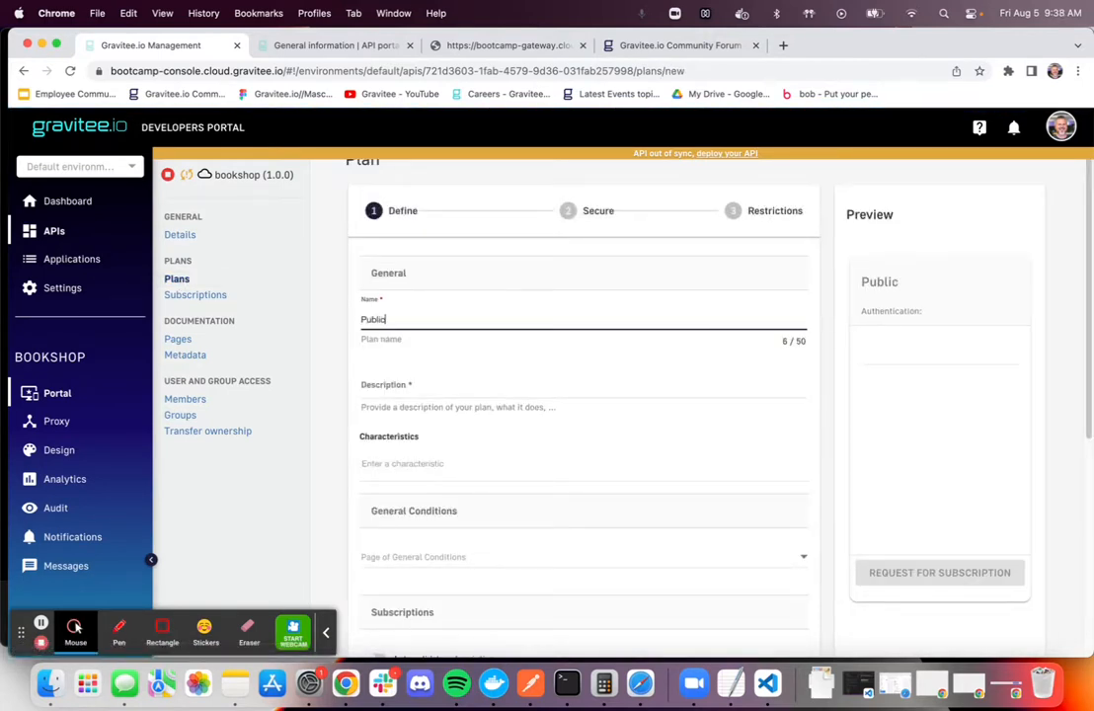
left_click(439, 385)
type("PP")
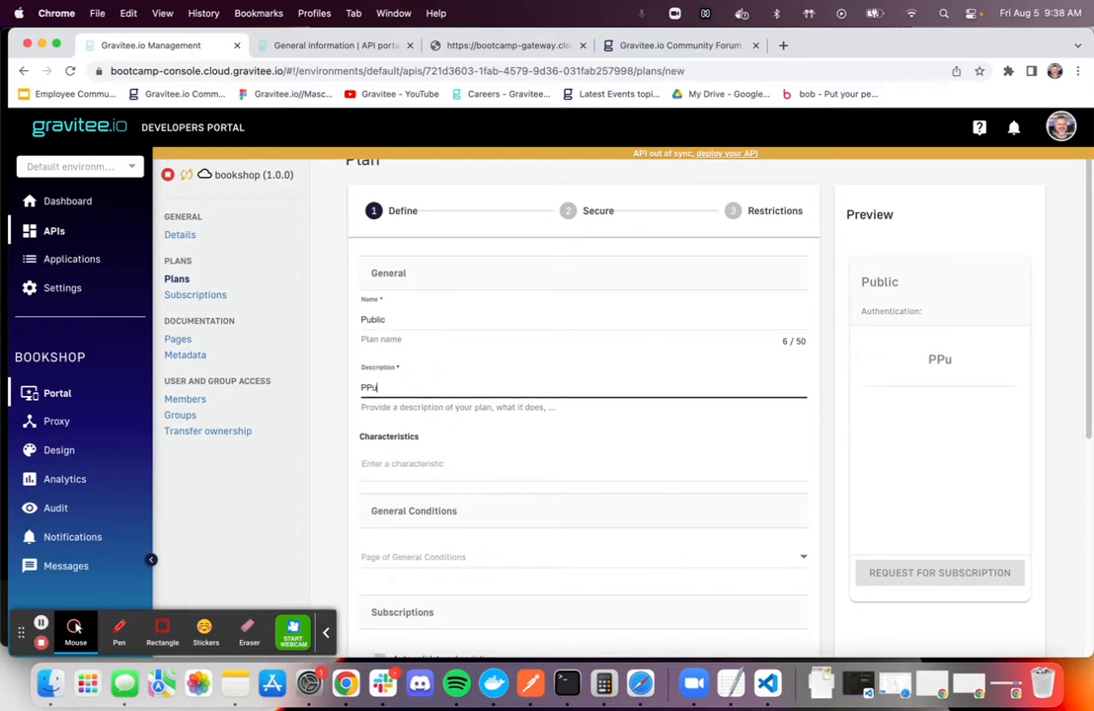
type("ublic")
scroll(586, 469, "down", 5)
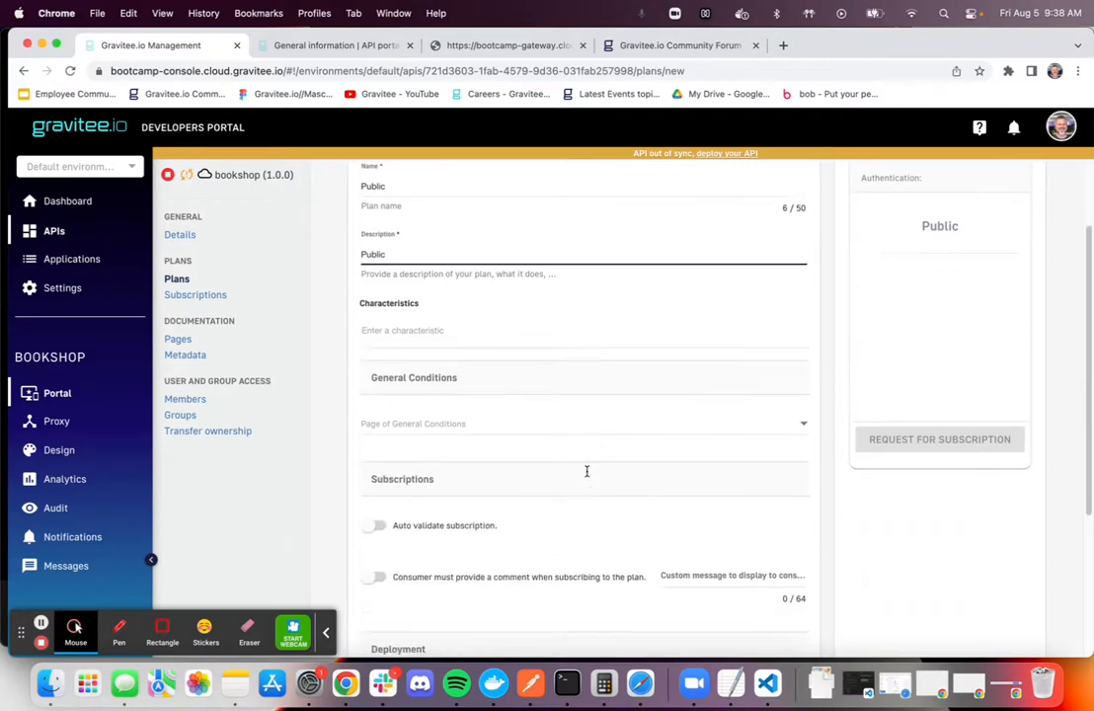
scroll(632, 513, "down", 3)
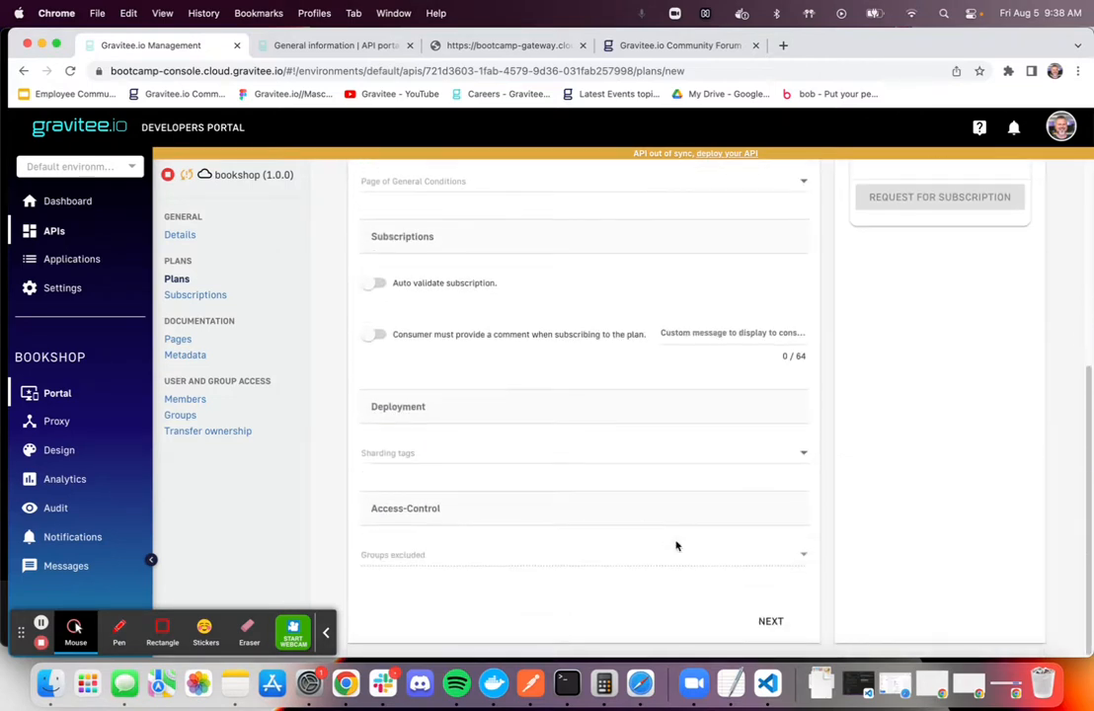
left_click(769, 620)
Set the plan's authentication type to Keyless (public), save it without restrictions and publish it
left_click(440, 321)
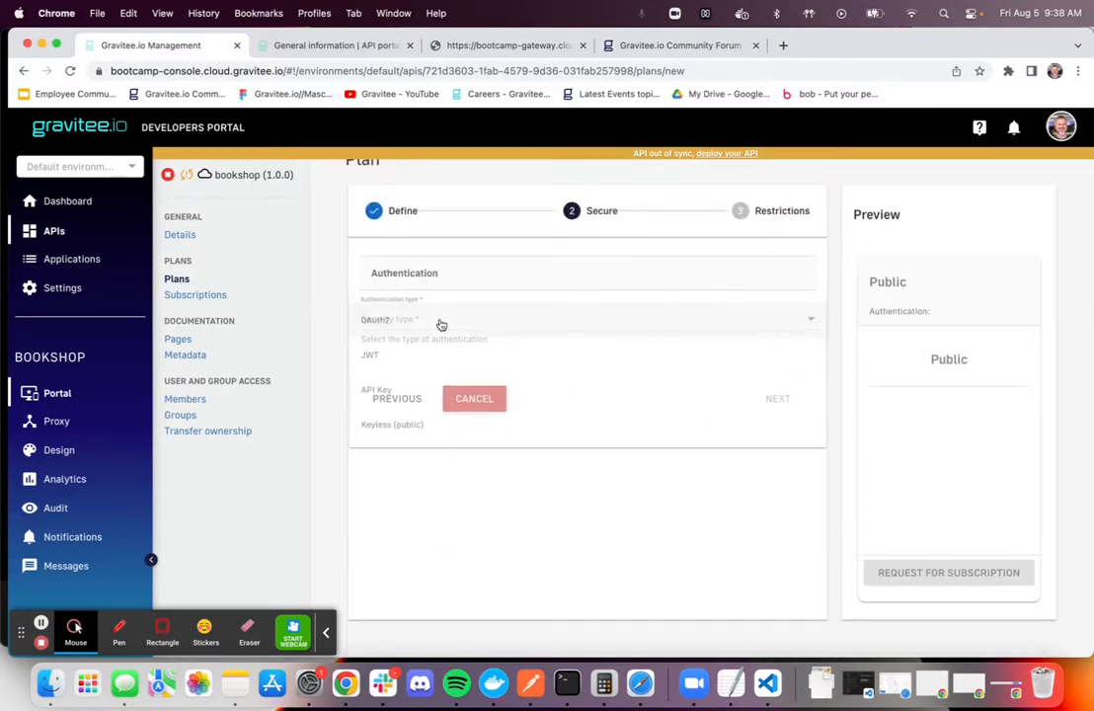
left_click(422, 429)
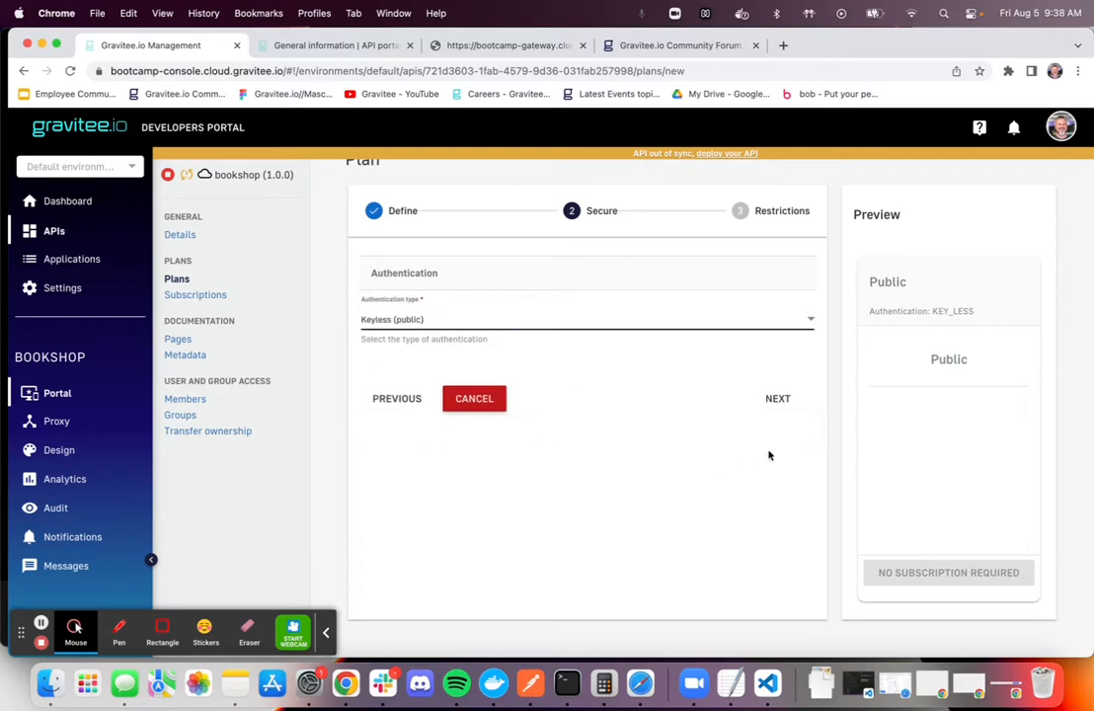
left_click(778, 399)
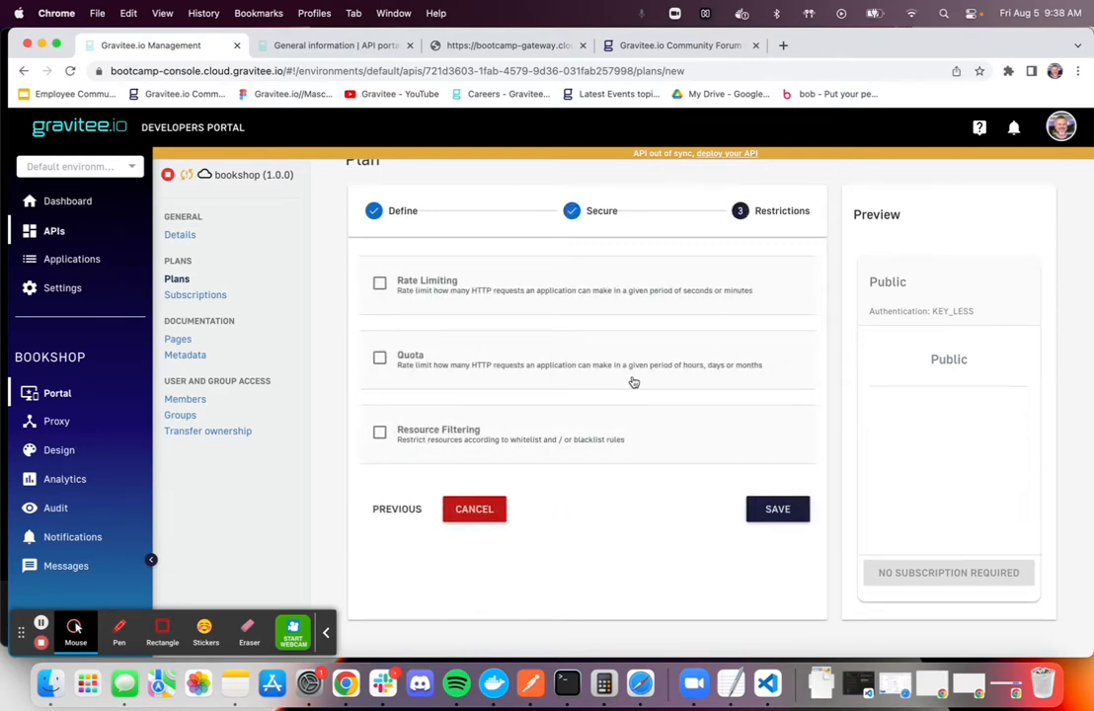
left_click(778, 510)
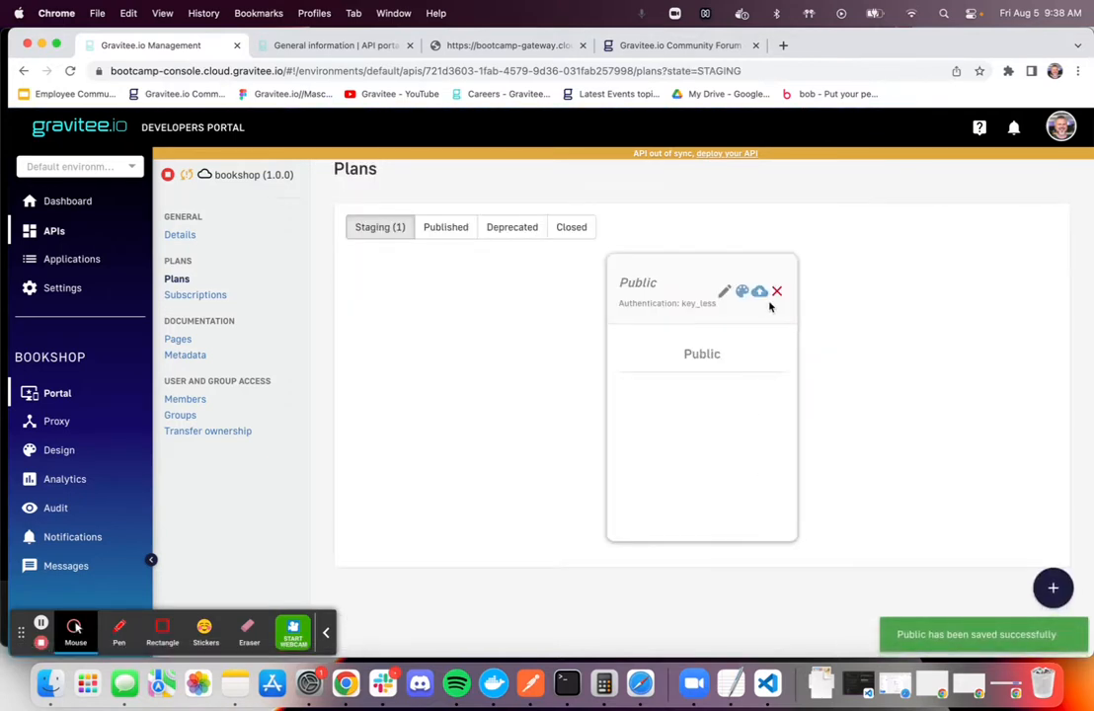
left_click(759, 292)
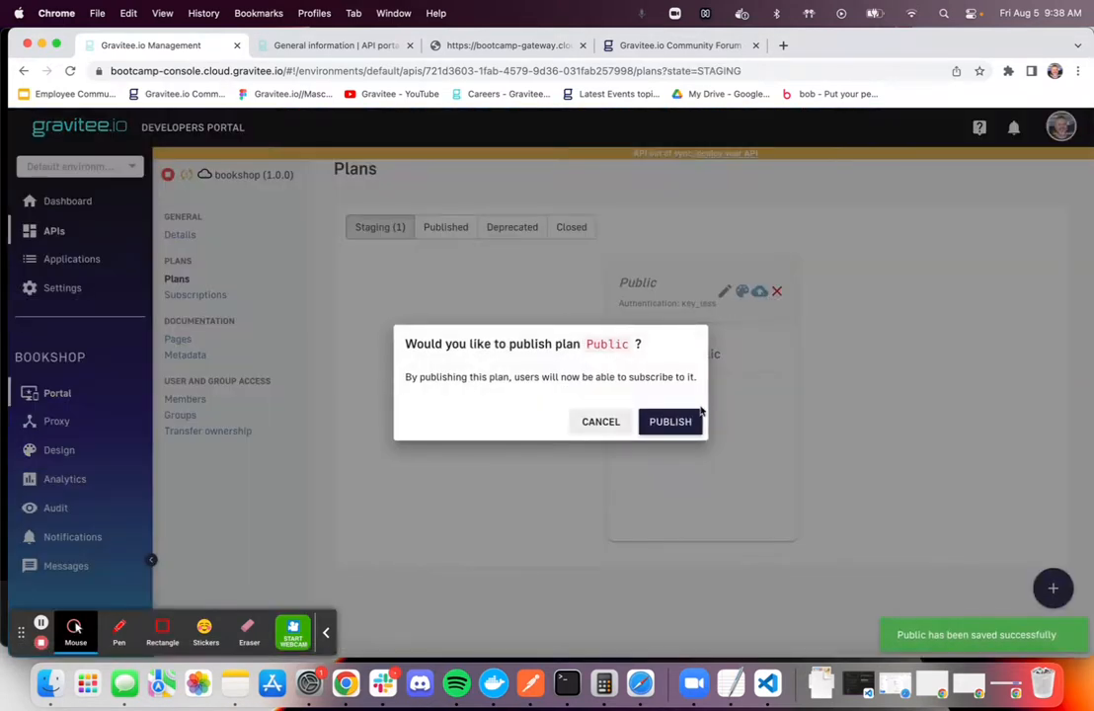
left_click(676, 420)
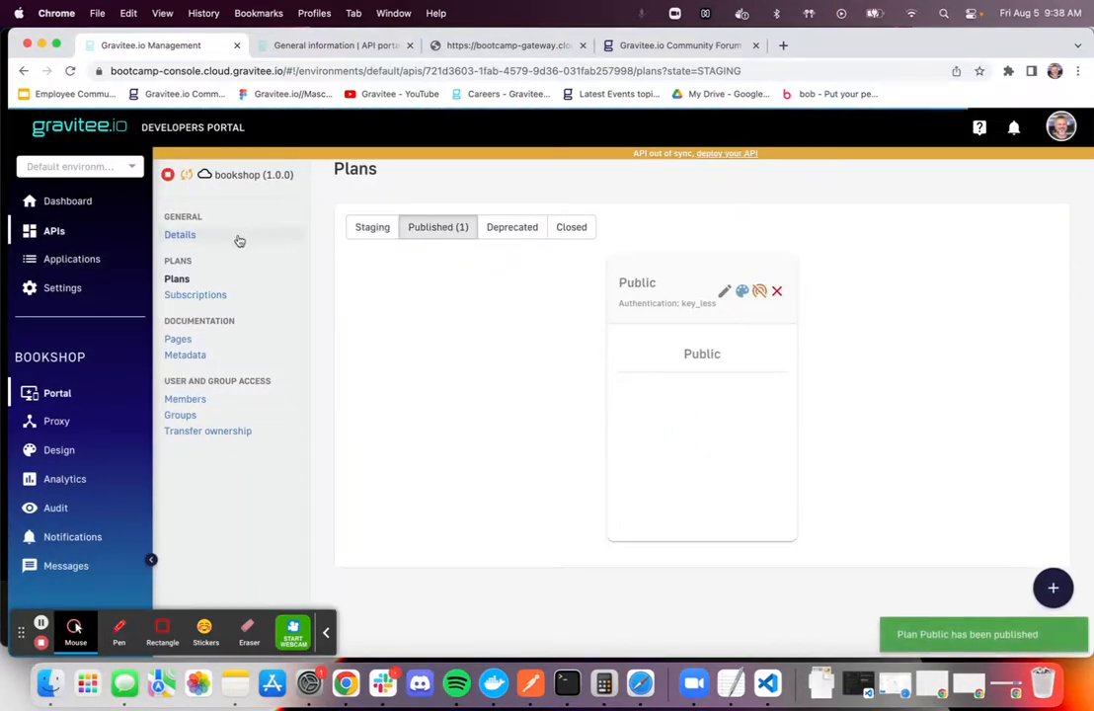
Start the bookshop API from the Danger Zone of its details and confirm
left_click(180, 237)
scroll(786, 408, "down", 3)
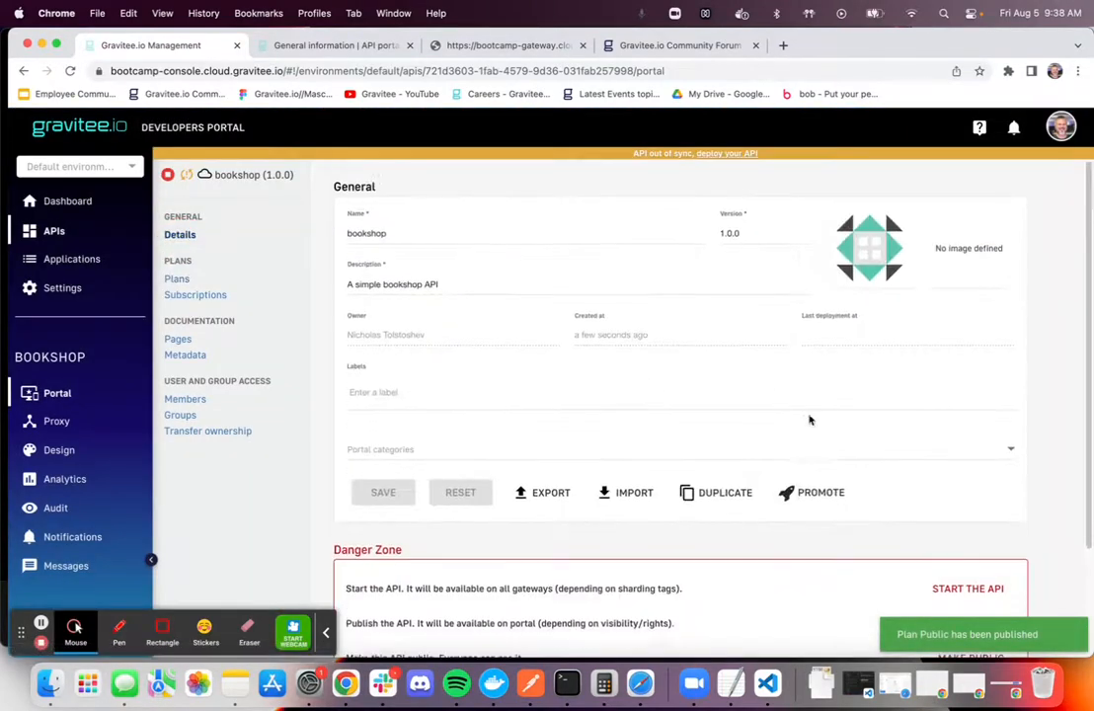
left_click(967, 524)
left_click(636, 413)
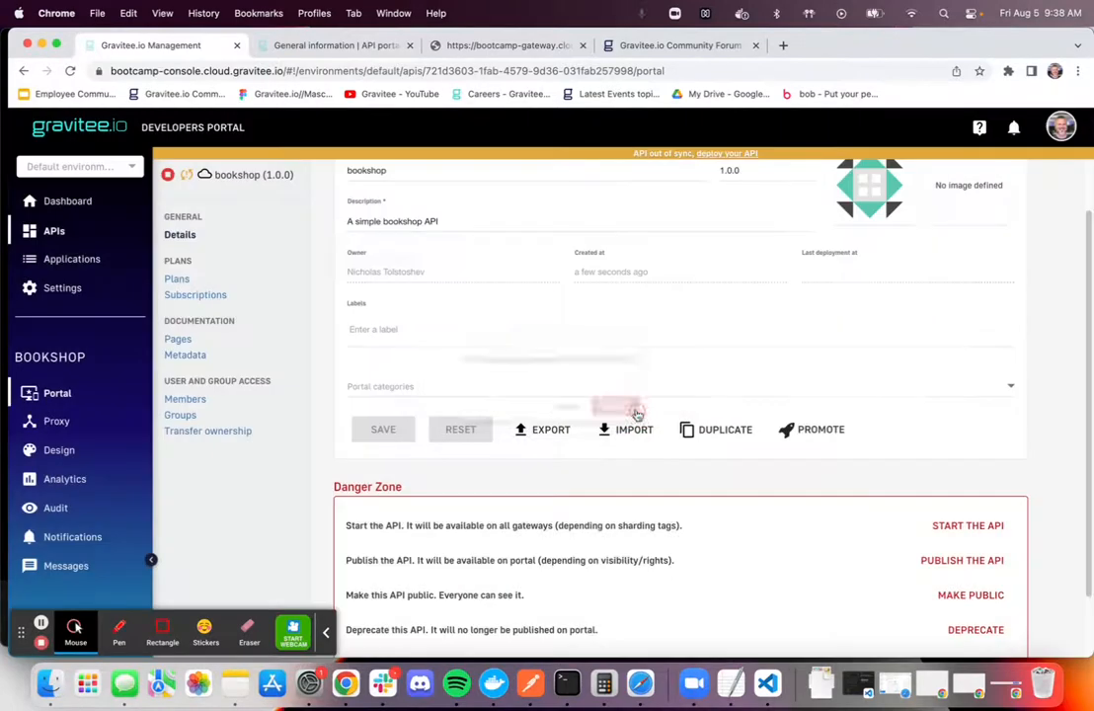
Publish the bookshop API to the portal and make it public
left_click(960, 562)
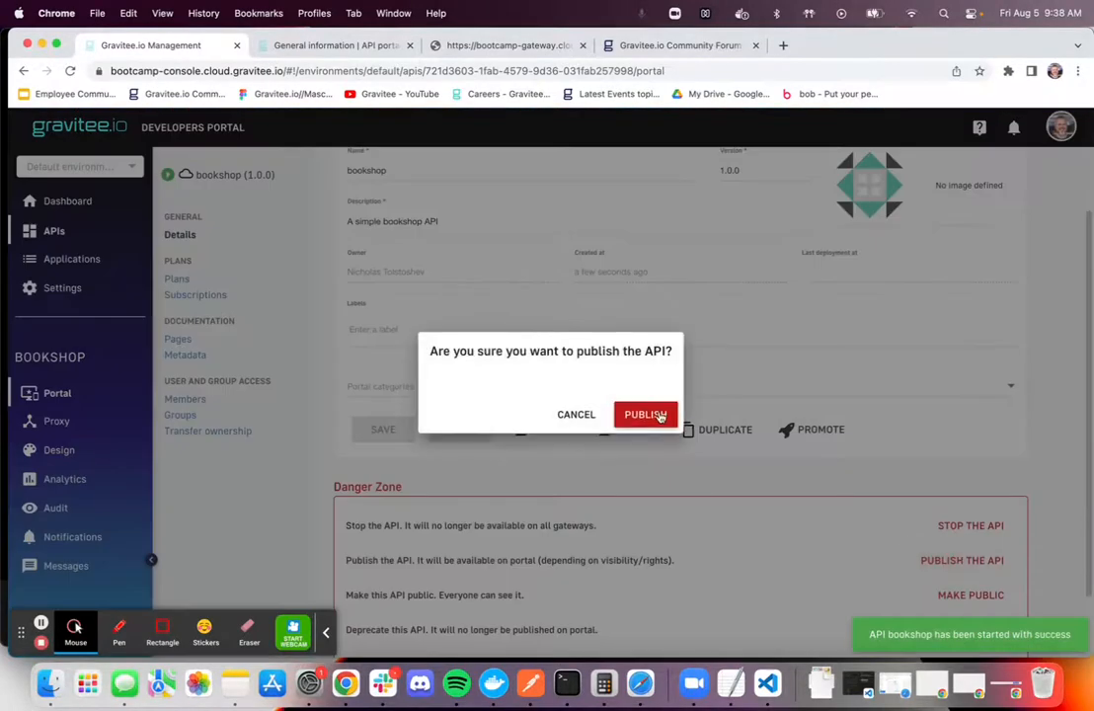
left_click(639, 412)
left_click(969, 596)
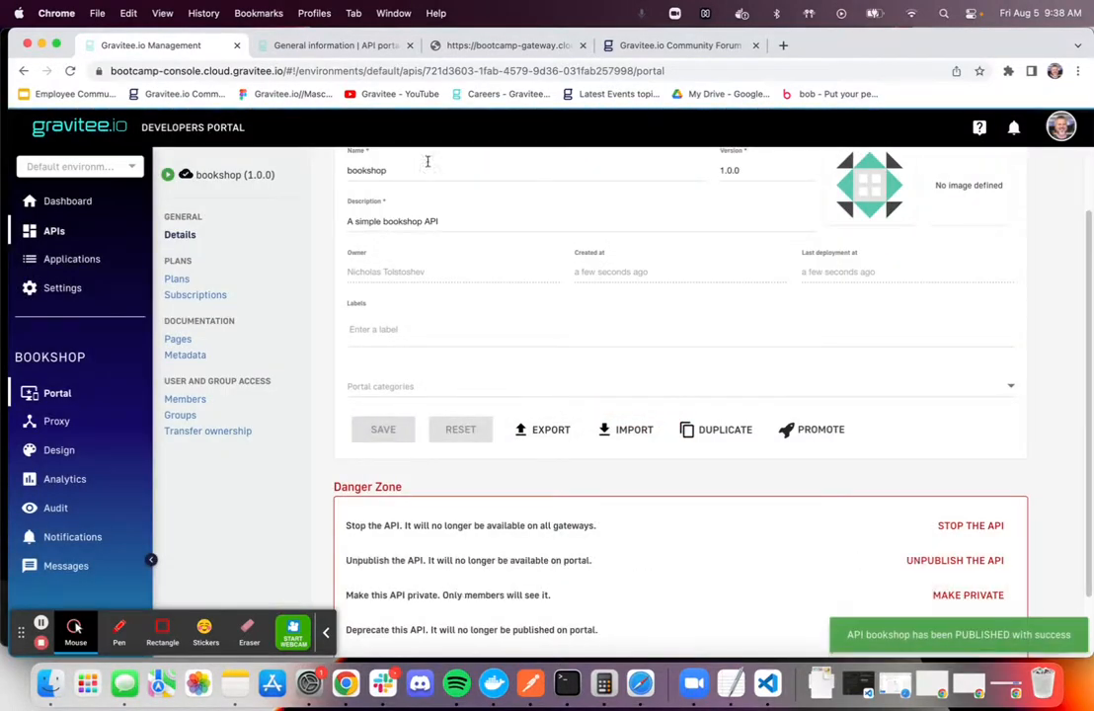
Call the API through the gateway in the browser at bootcamp-gateway.cloud.gravitee.io/bookshop/books
left_click(472, 55)
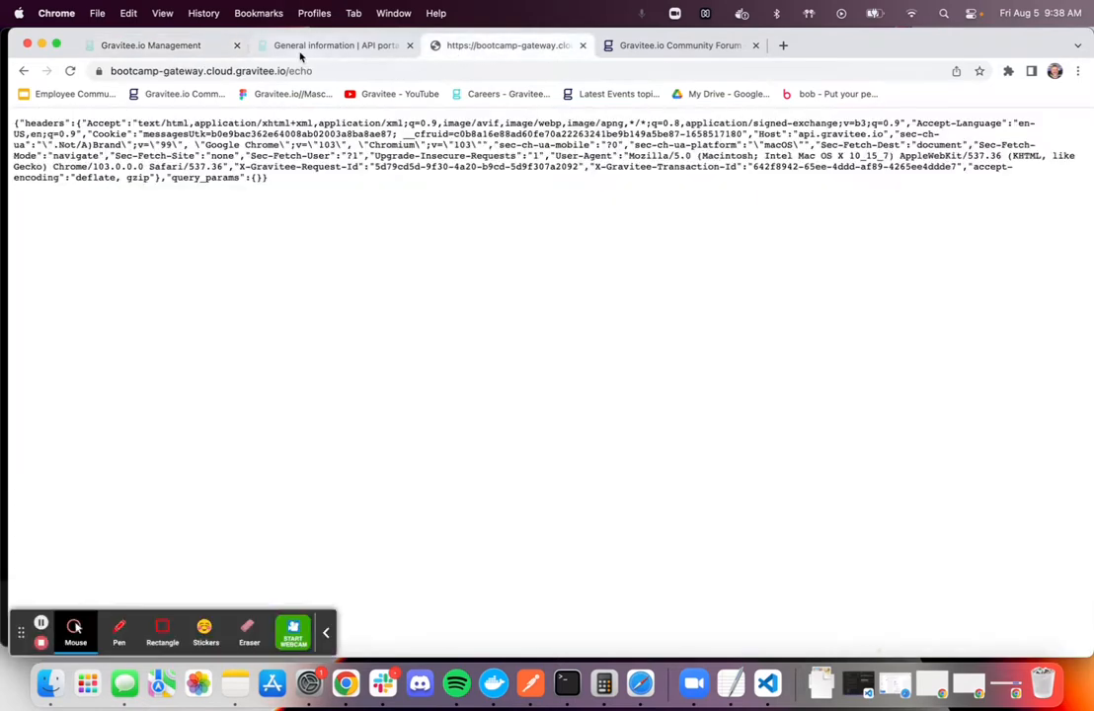
double_click(333, 71)
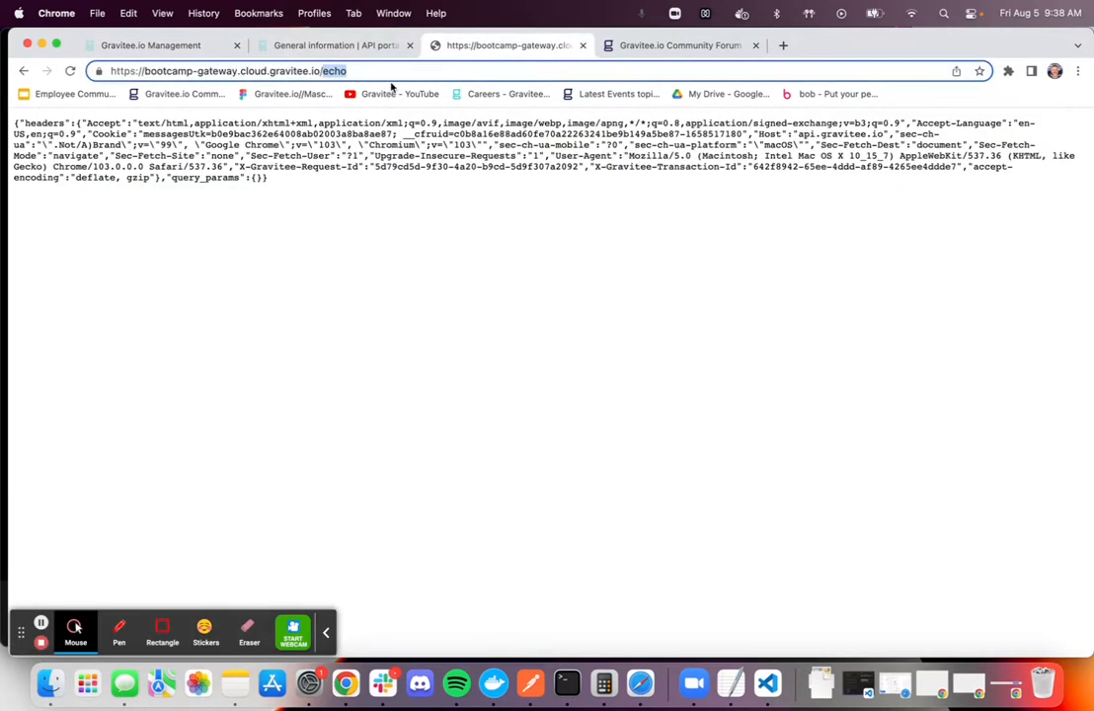
type("bookshop/books")
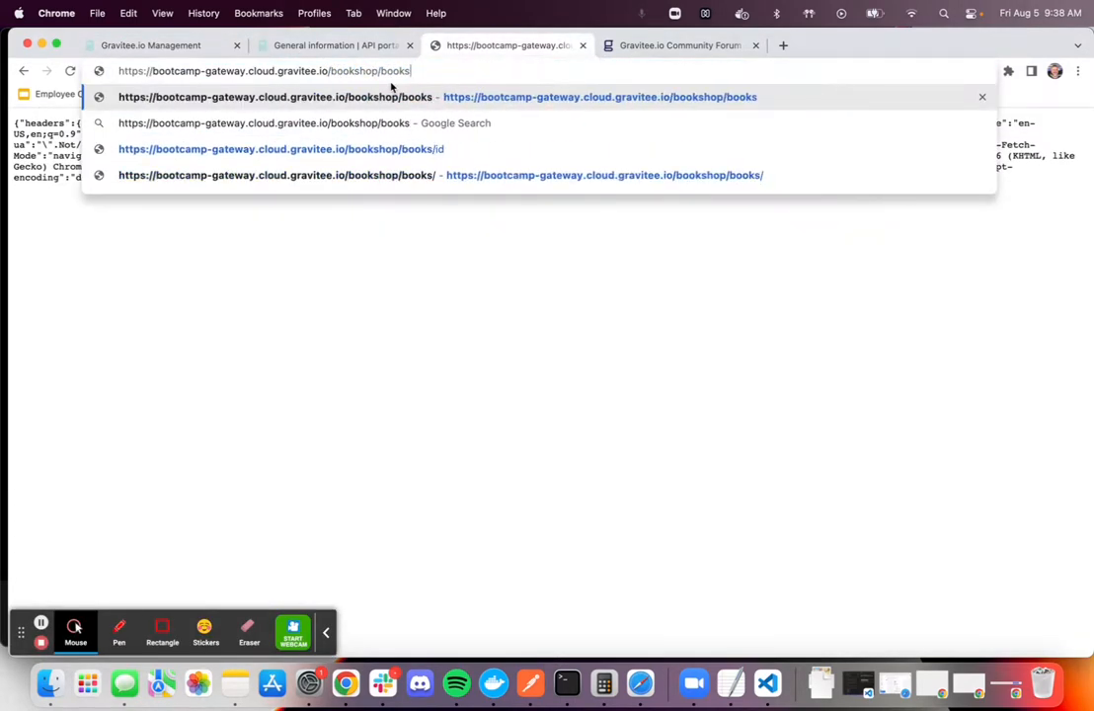
key("Return")
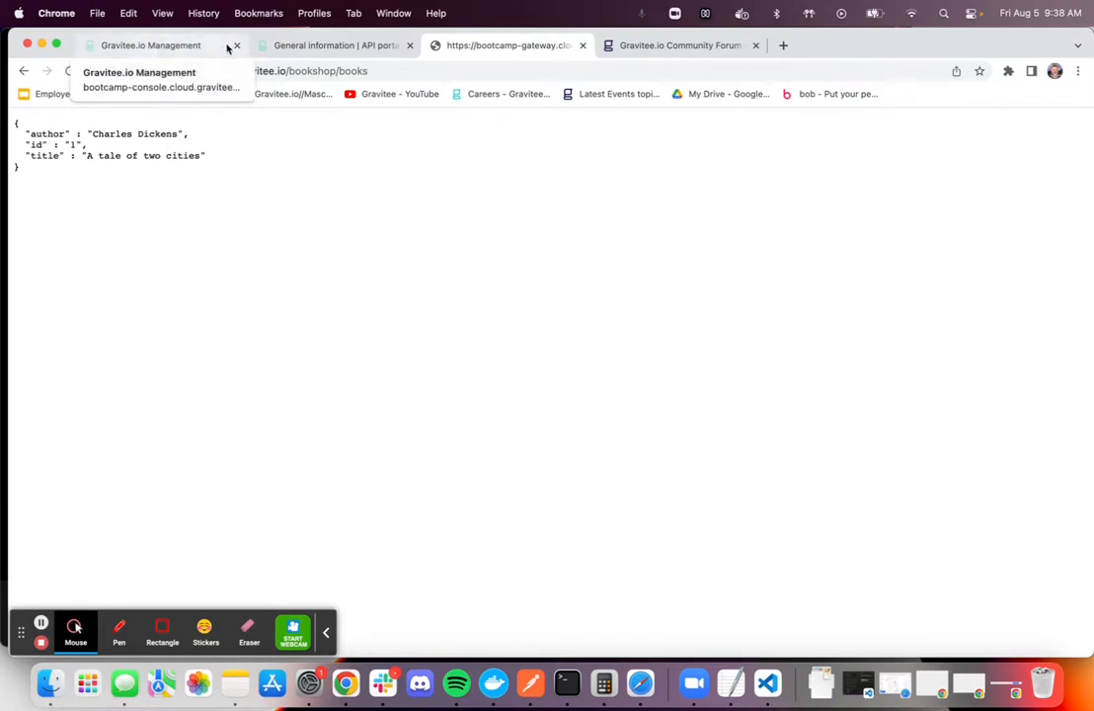
Find the bookshop API among all APIs in the API portal's catalog and view its documentation
left_click(298, 50)
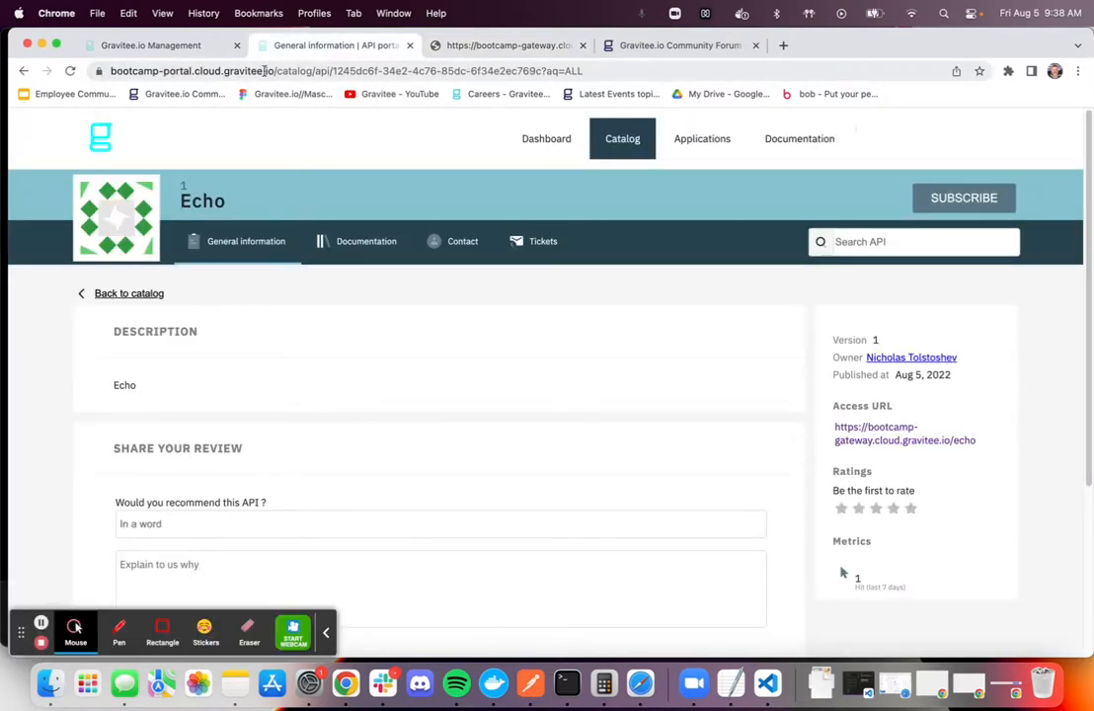
left_click(99, 139)
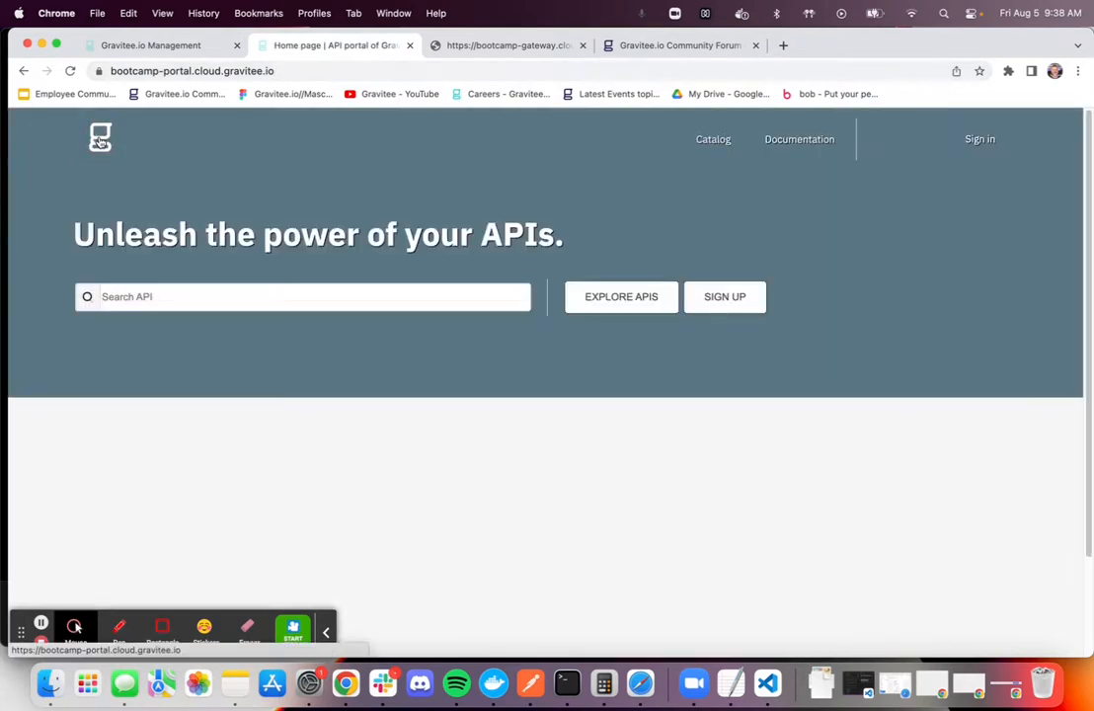
left_click(580, 301)
left_click(202, 203)
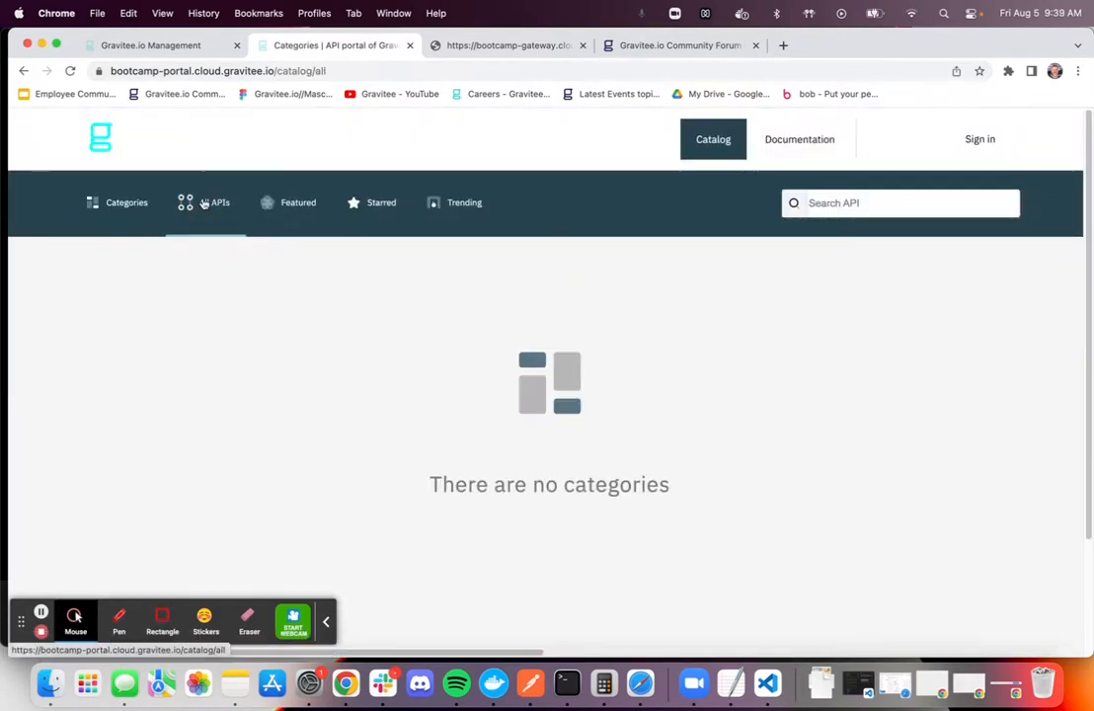
scroll(590, 417, "down", 3)
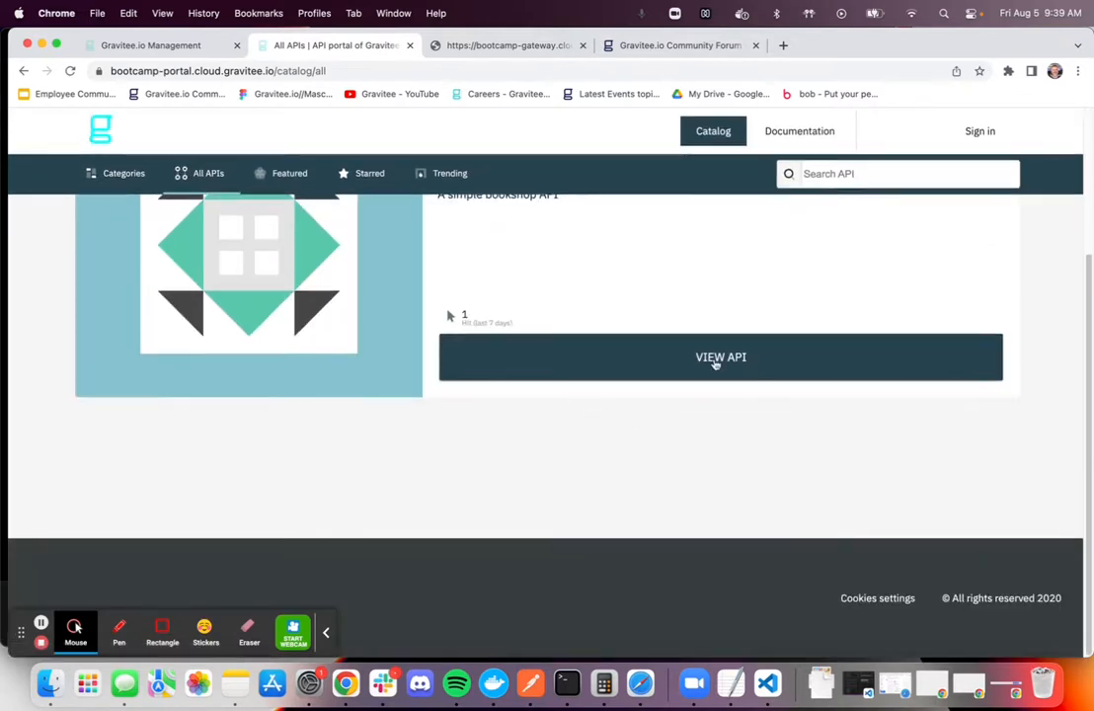
left_click(567, 380)
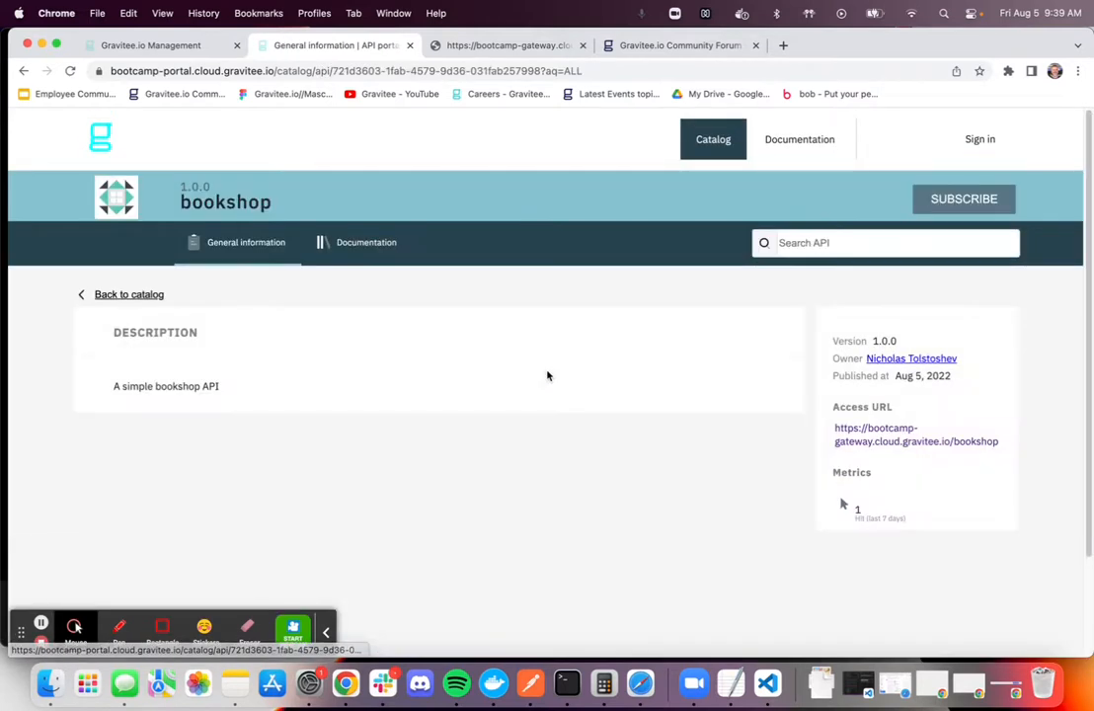
left_click(361, 244)
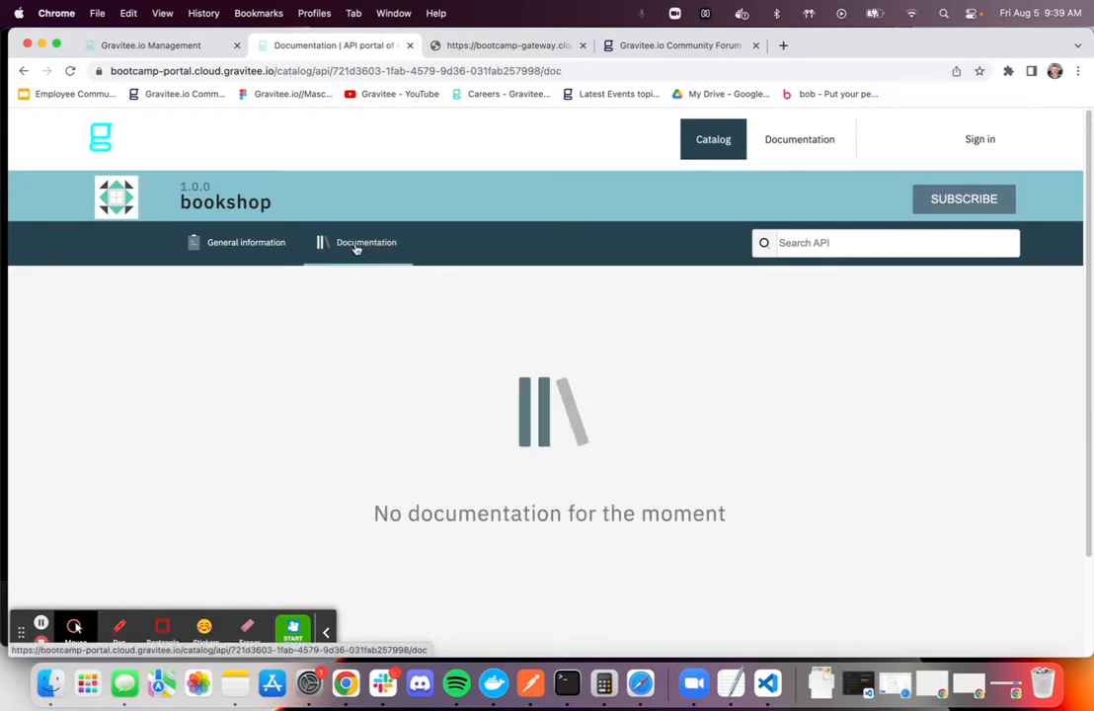
Publish the Swagger page in the bookshop API's documentation in the management console
left_click(158, 45)
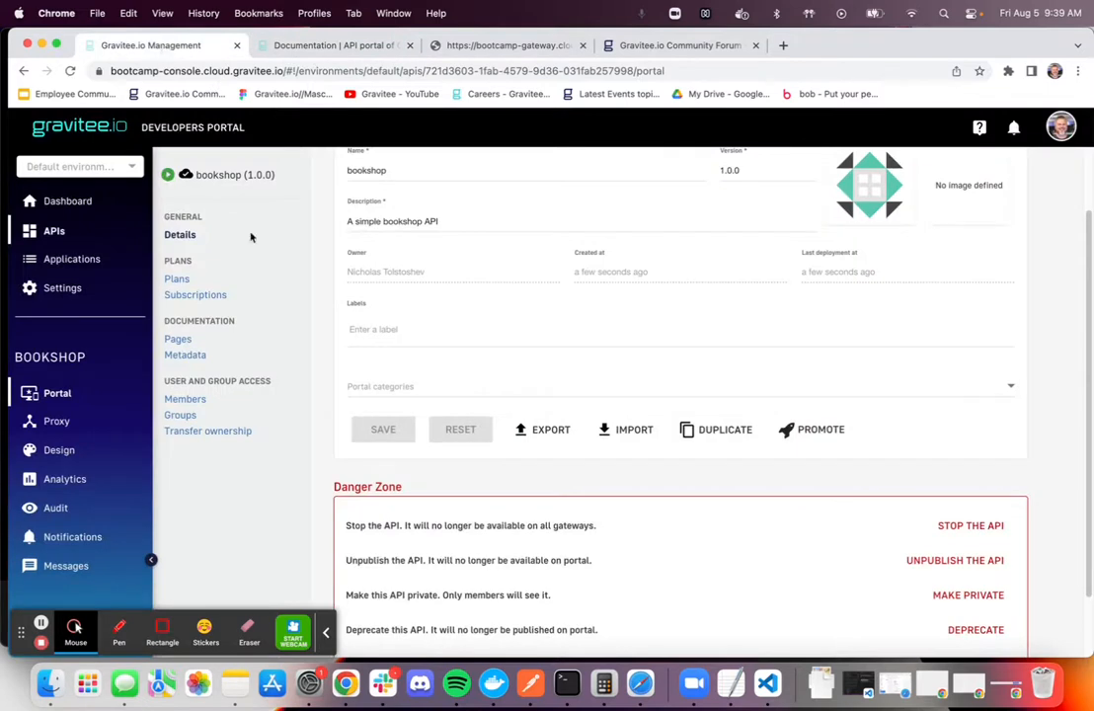
left_click(179, 341)
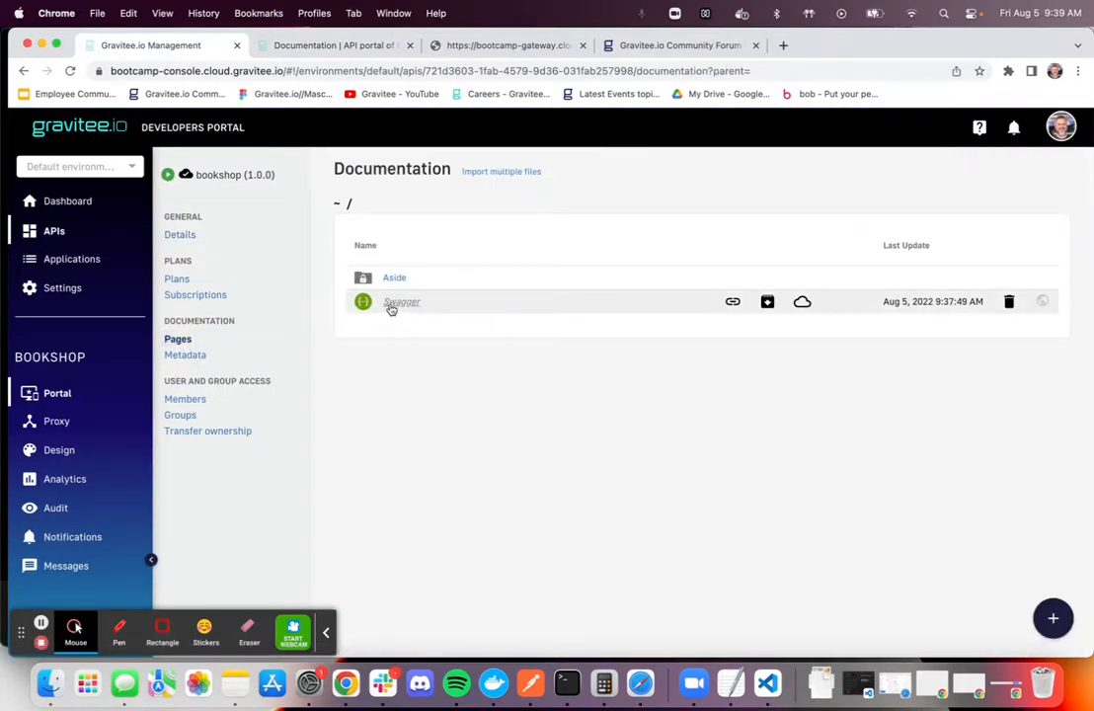
left_click(802, 302)
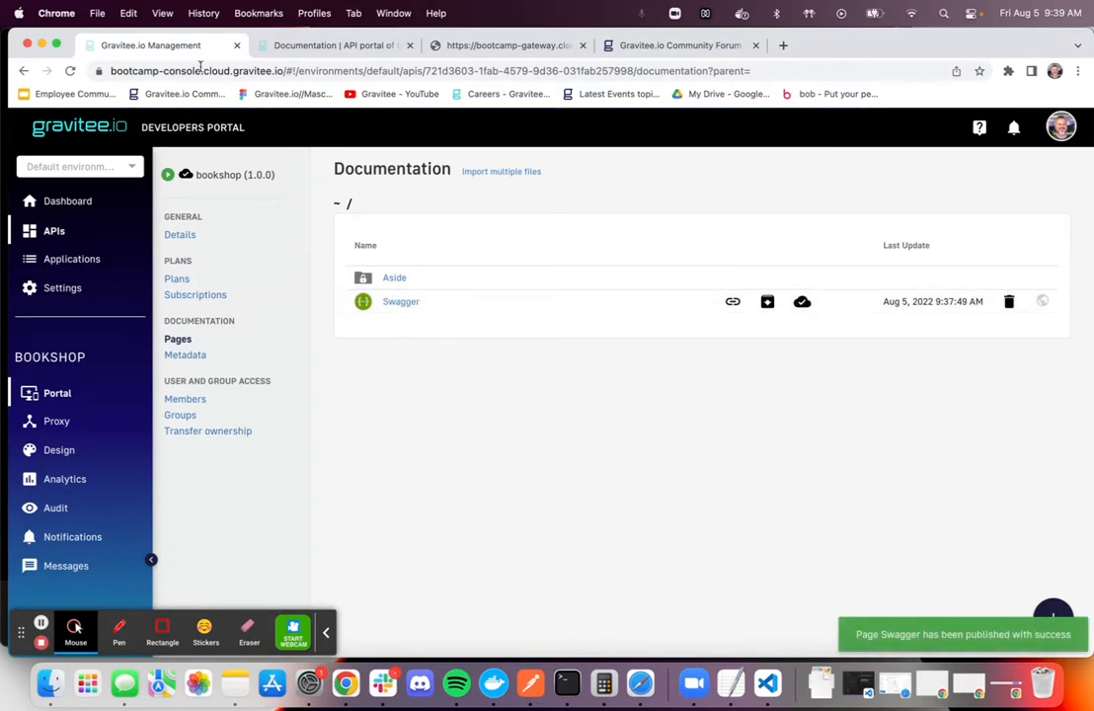
Reload the bookshop documentation in the API portal, examine the GET /books operation and return to the general information
left_click(316, 44)
left_click(68, 72)
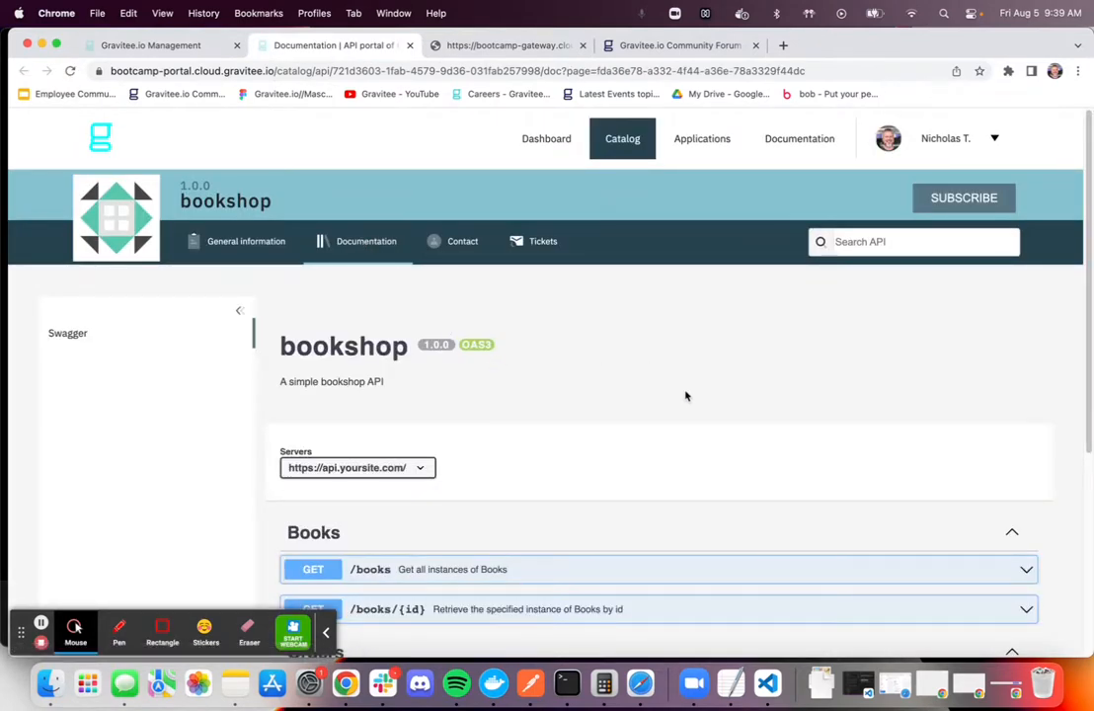
scroll(646, 410, "down", 3)
scroll(617, 417, "down", 3)
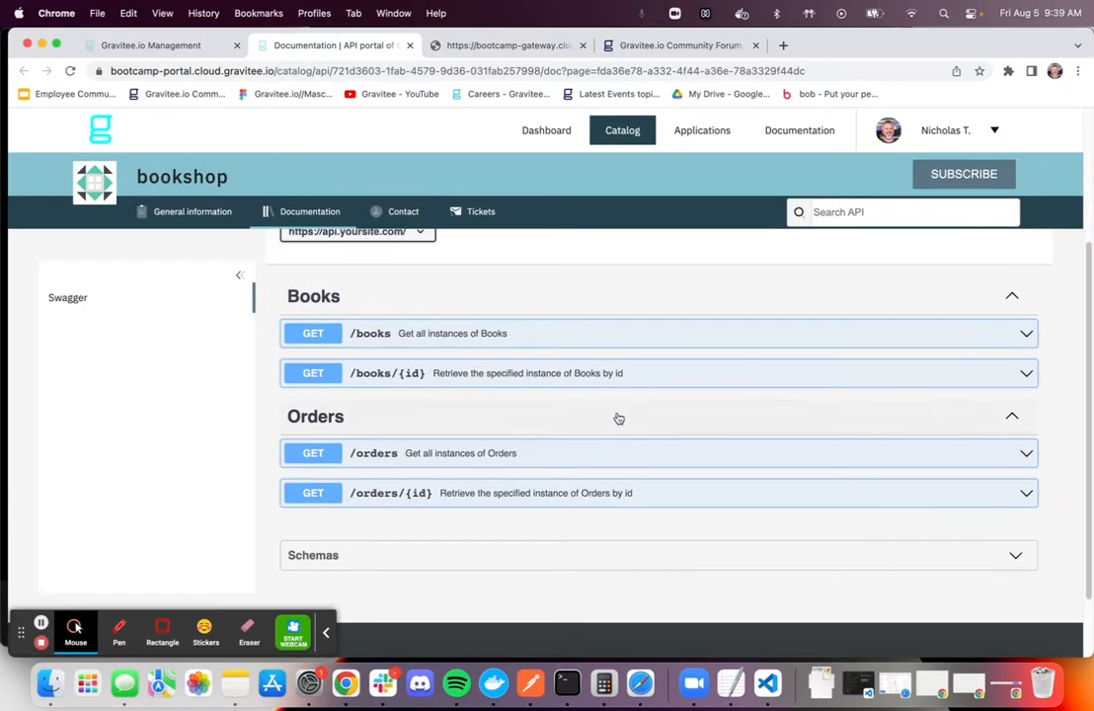
left_click(622, 337)
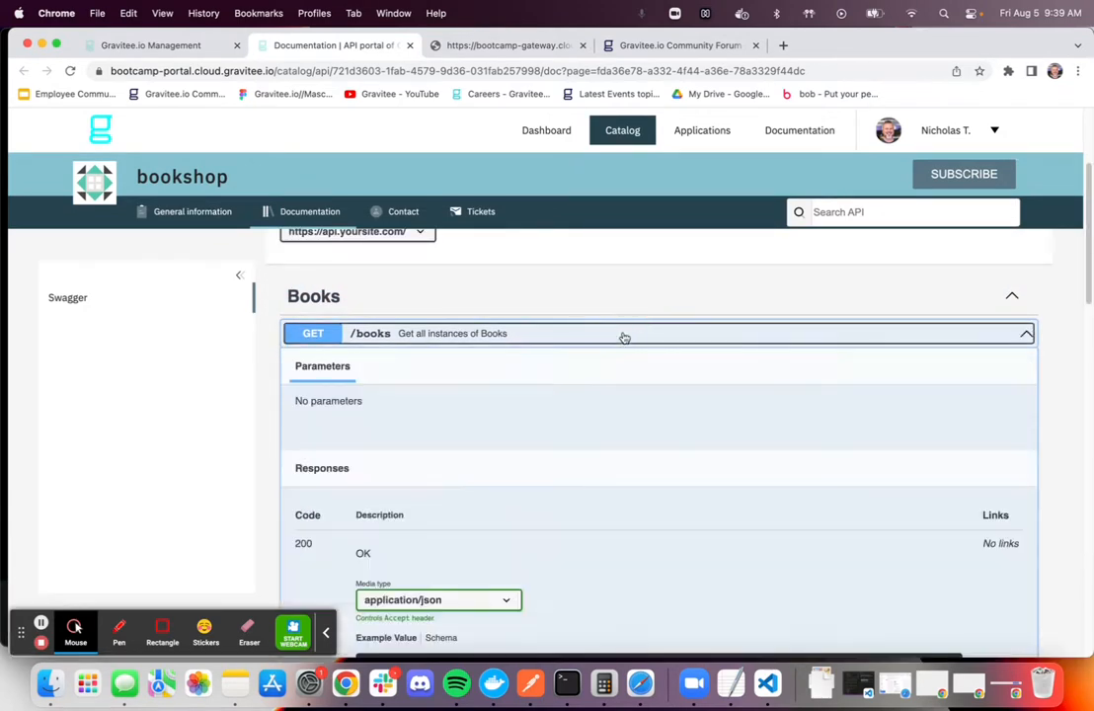
left_click(624, 336)
scroll(445, 375, "up", 5)
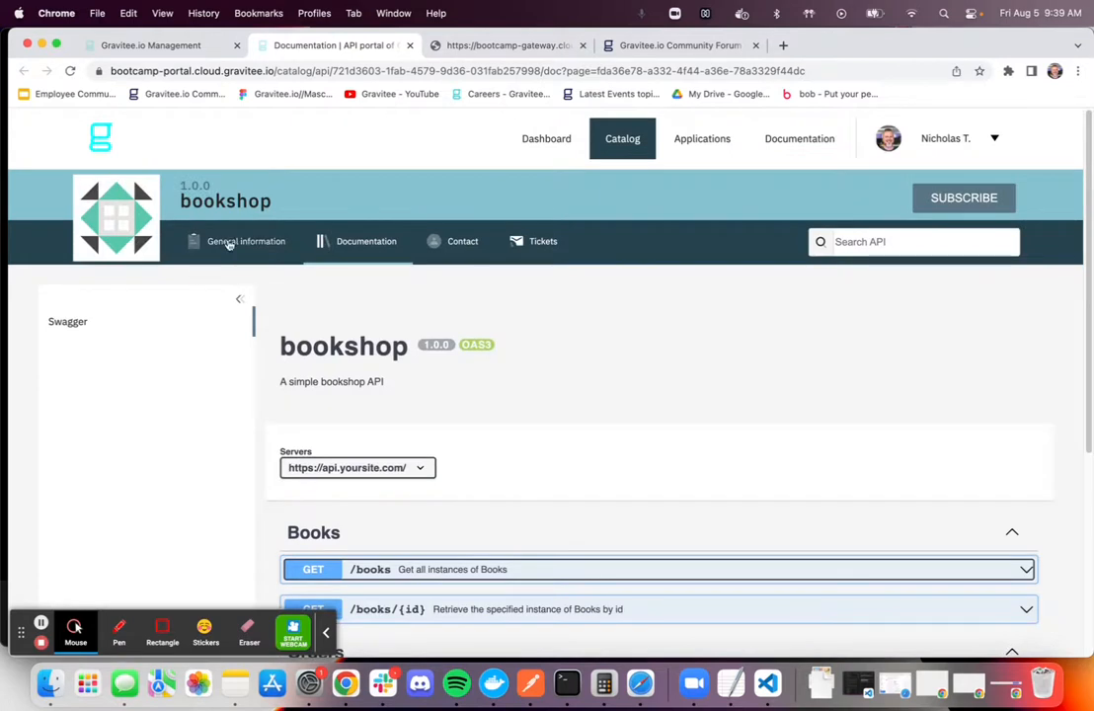
left_click(228, 245)
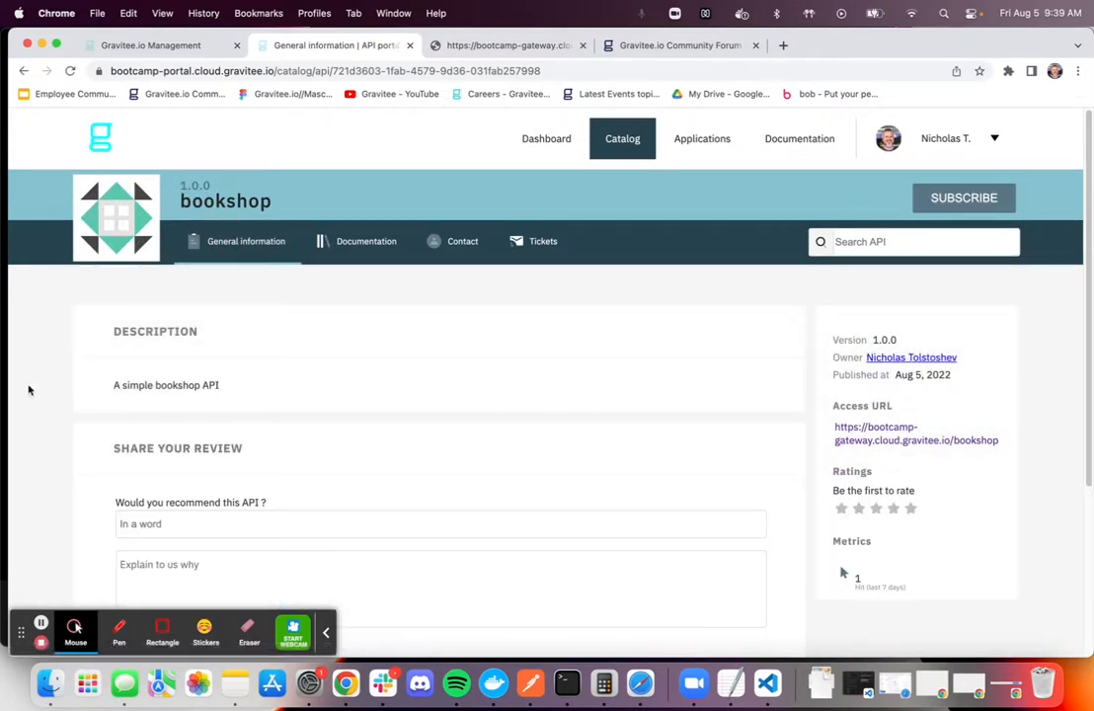
Add a Markdown documentation page named Documentation to the bookshop API in the management console, set as homepage and published
left_click(163, 46)
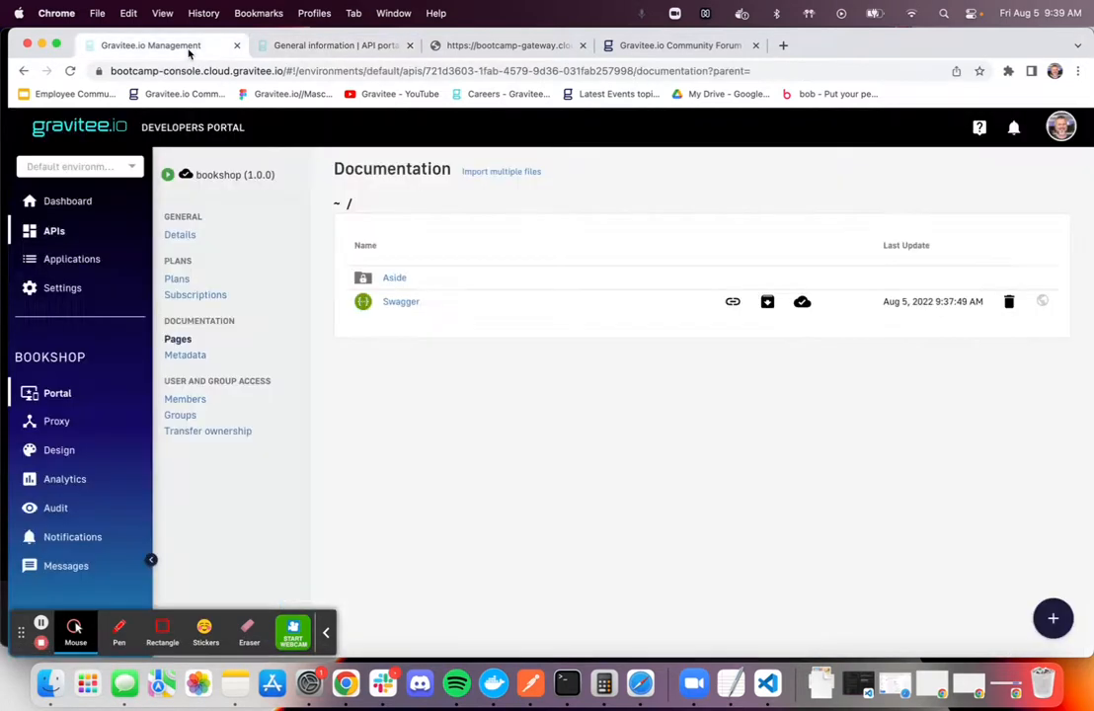
left_click(1053, 618)
left_click(885, 618)
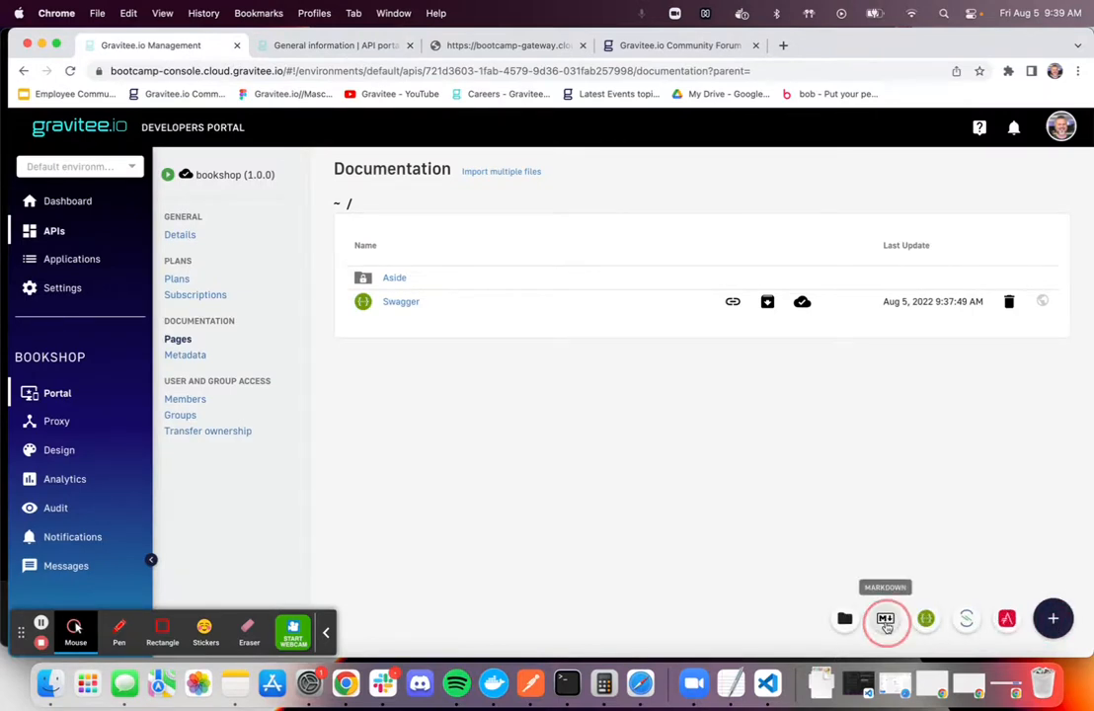
left_click(356, 294)
left_click(387, 244)
type("Docum")
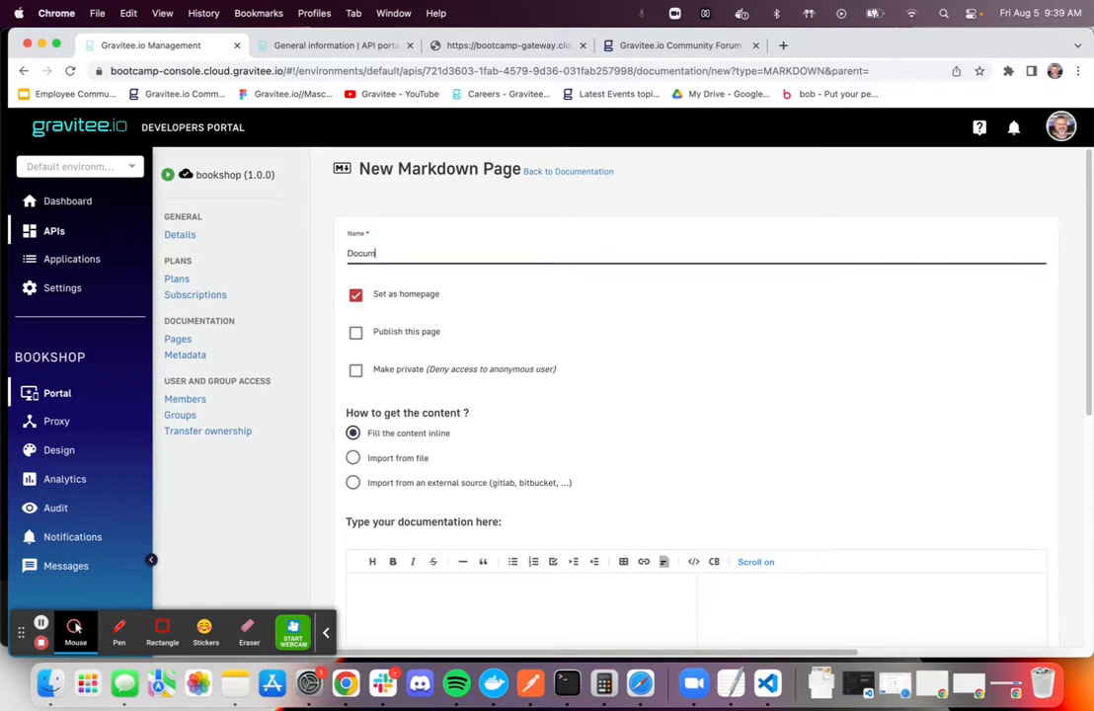
left_click(356, 333)
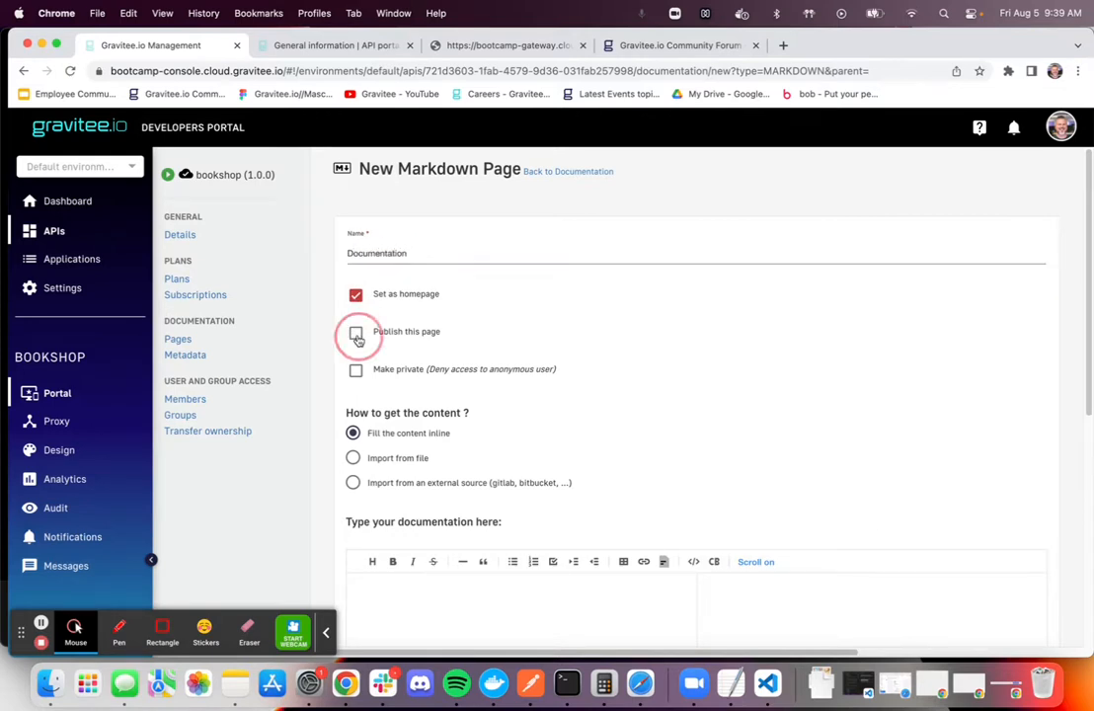
Enter "This is sample documentation for the bookshop api" as the page's inline content, save the page and return to the API's details
scroll(447, 388, "down", 5)
left_click(418, 352)
type("This is sample documentation for the bookshop api")
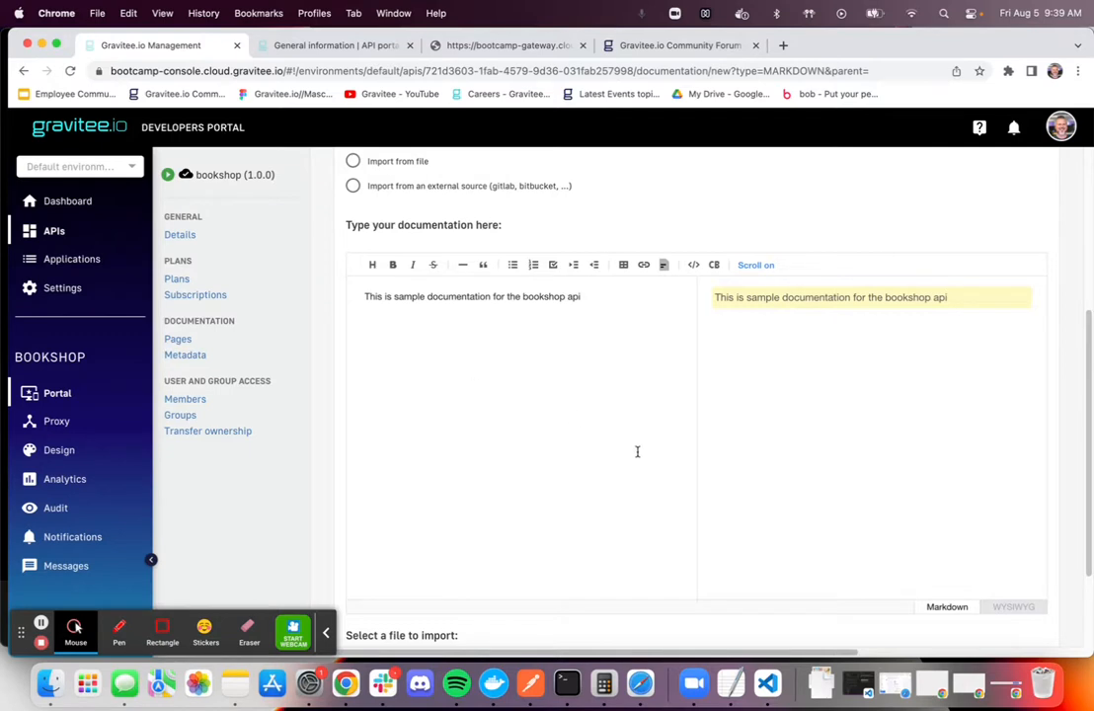
scroll(631, 448, "down", 3)
left_click(403, 577)
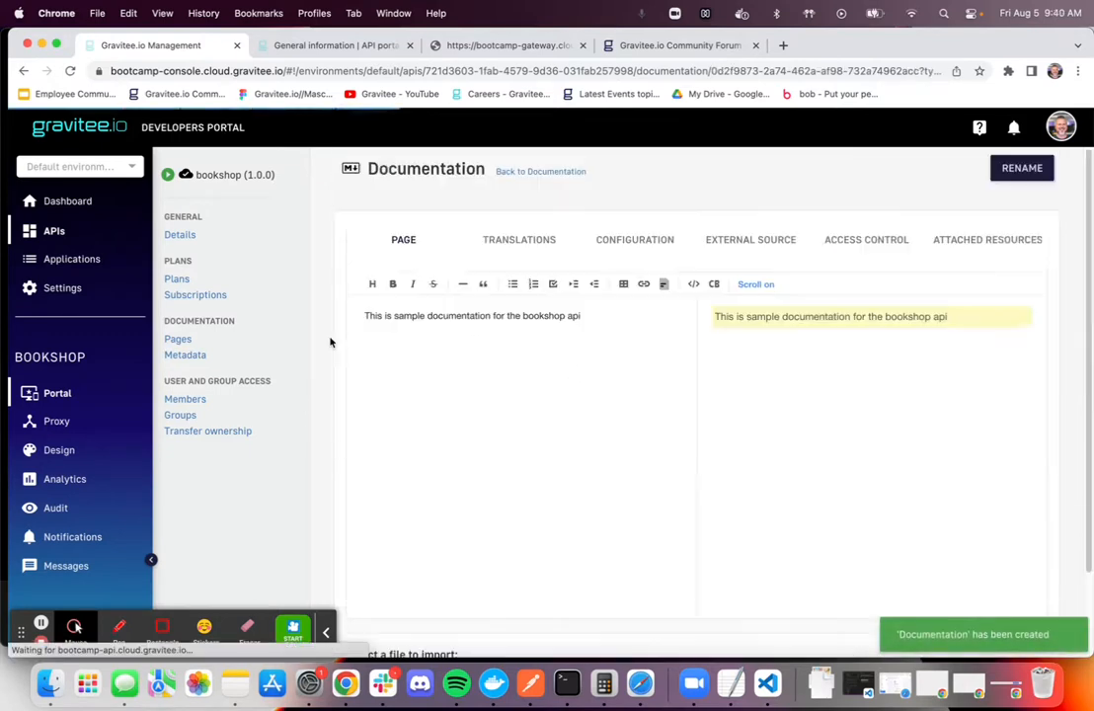
left_click(174, 235)
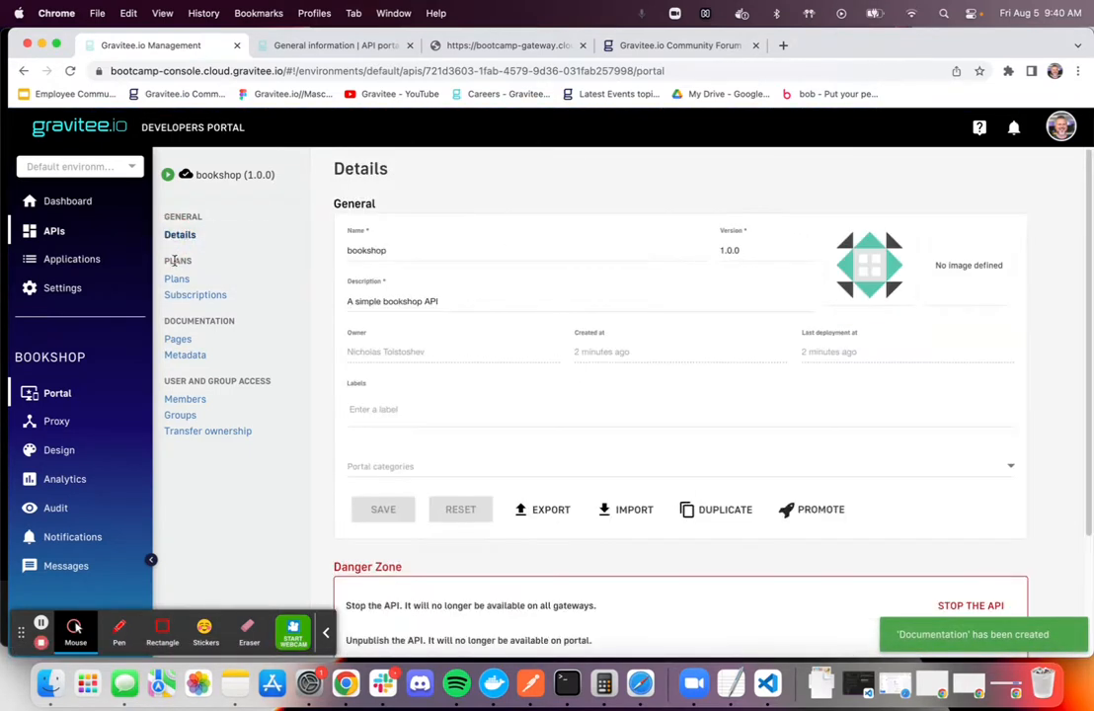
Reload the bookshop API in the portal and look through its general information, documentation, contact and tickets pages
left_click(345, 47)
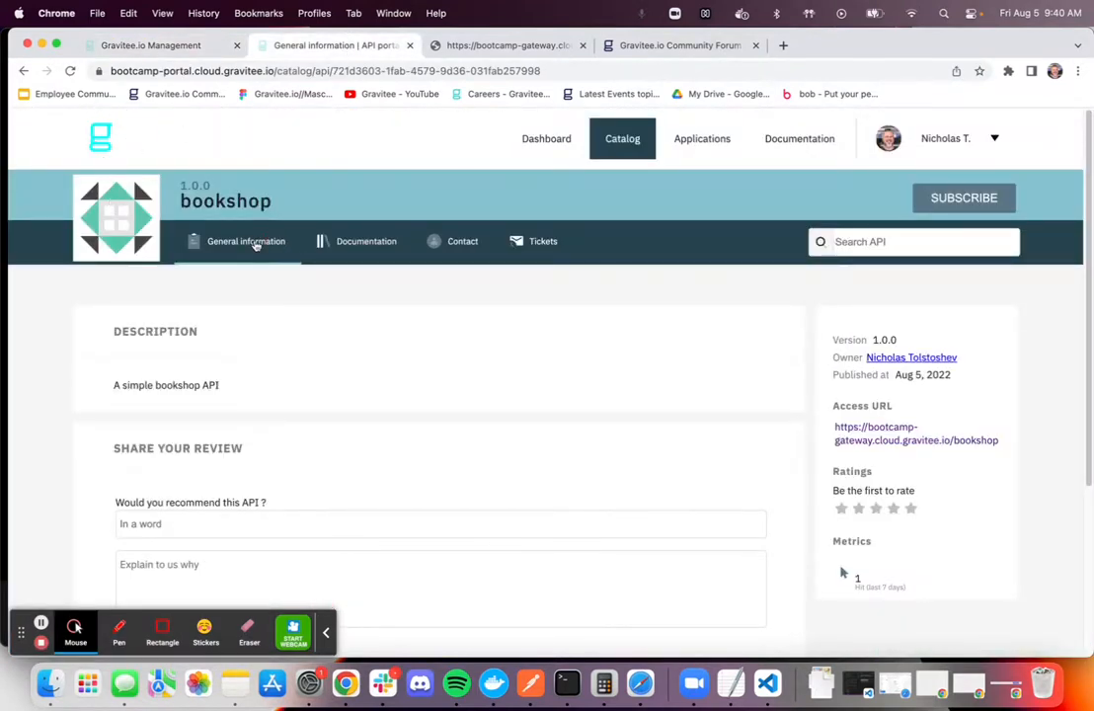
left_click(71, 70)
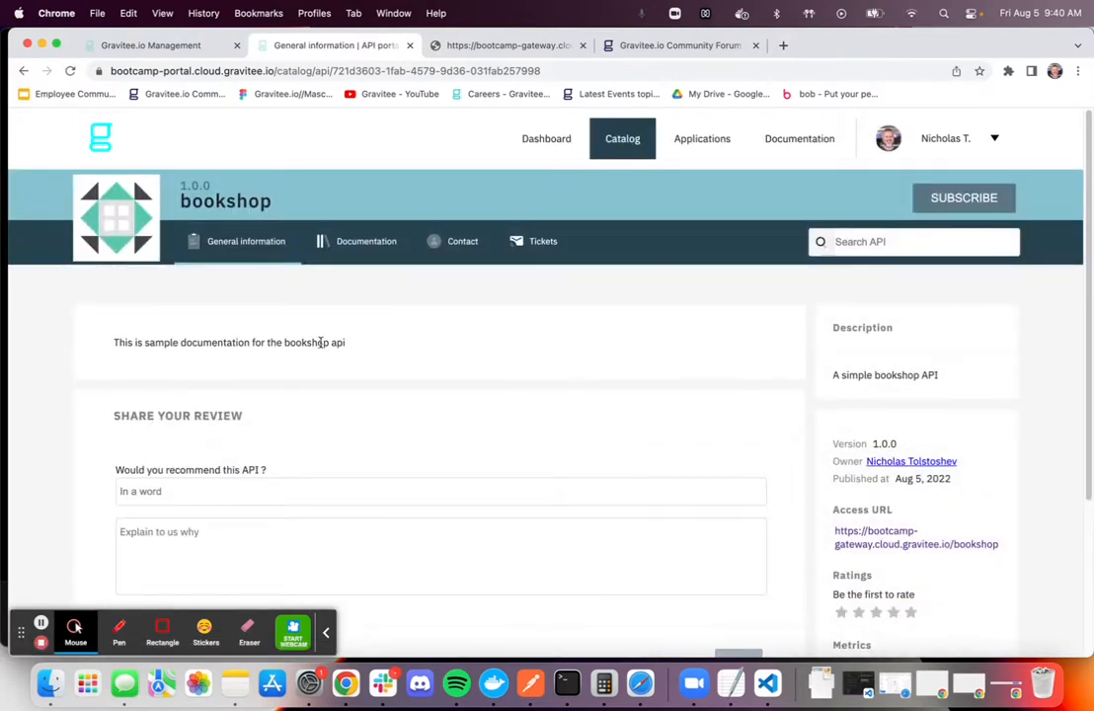
left_click(365, 240)
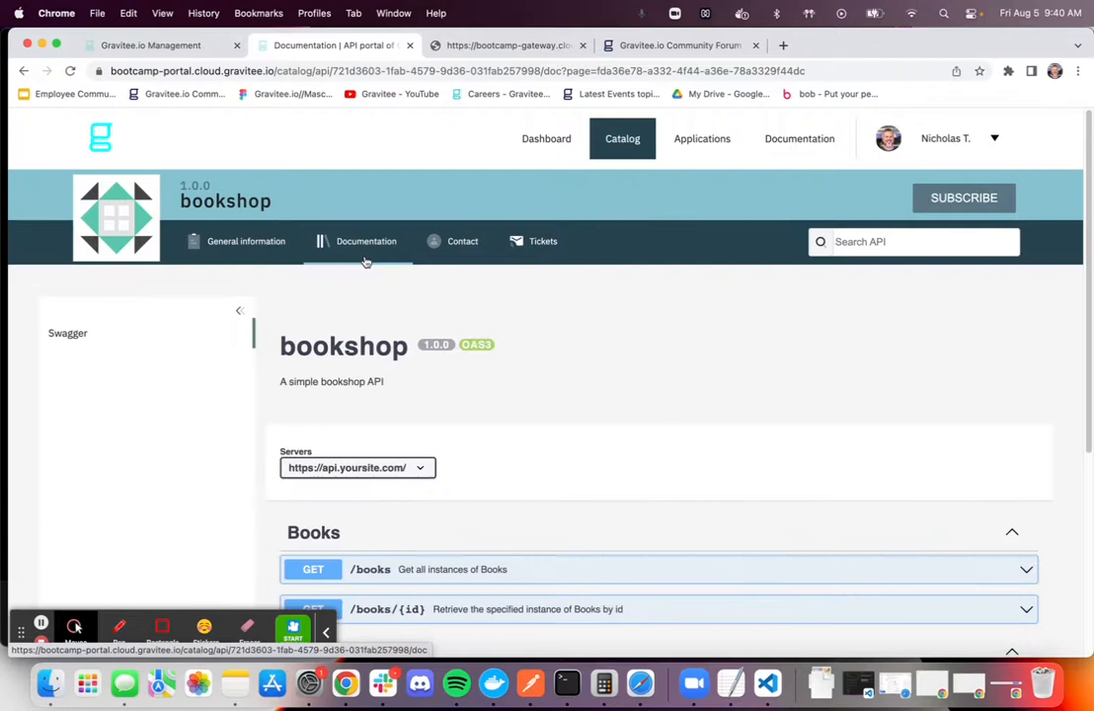
left_click(464, 243)
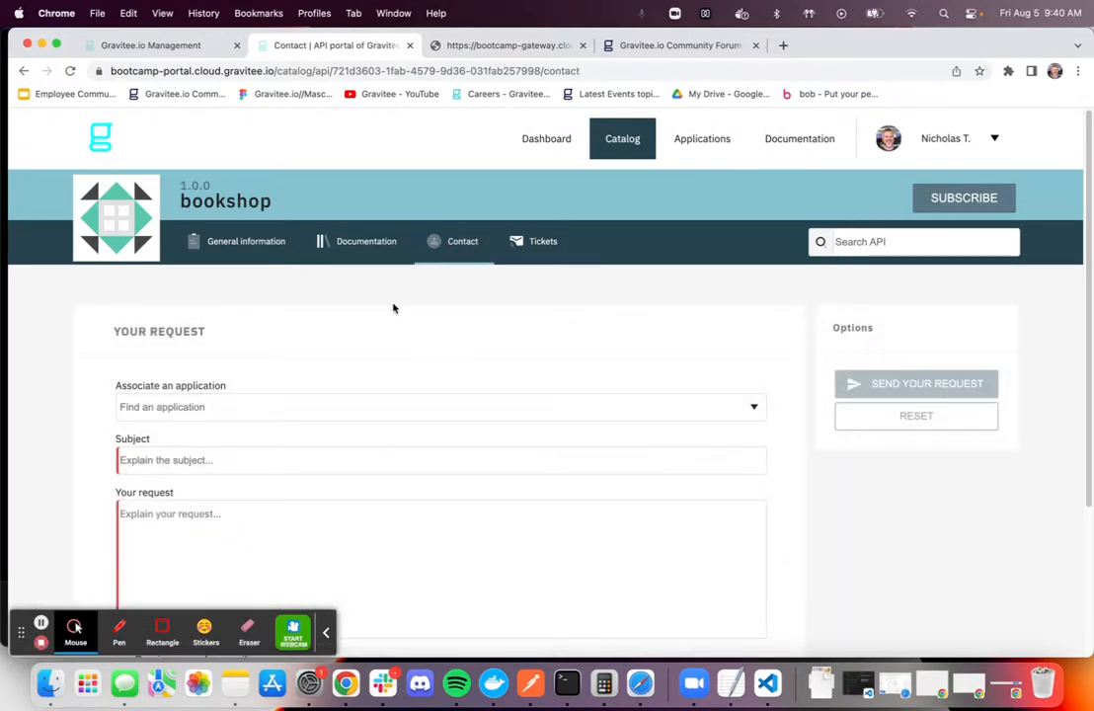
left_click(534, 243)
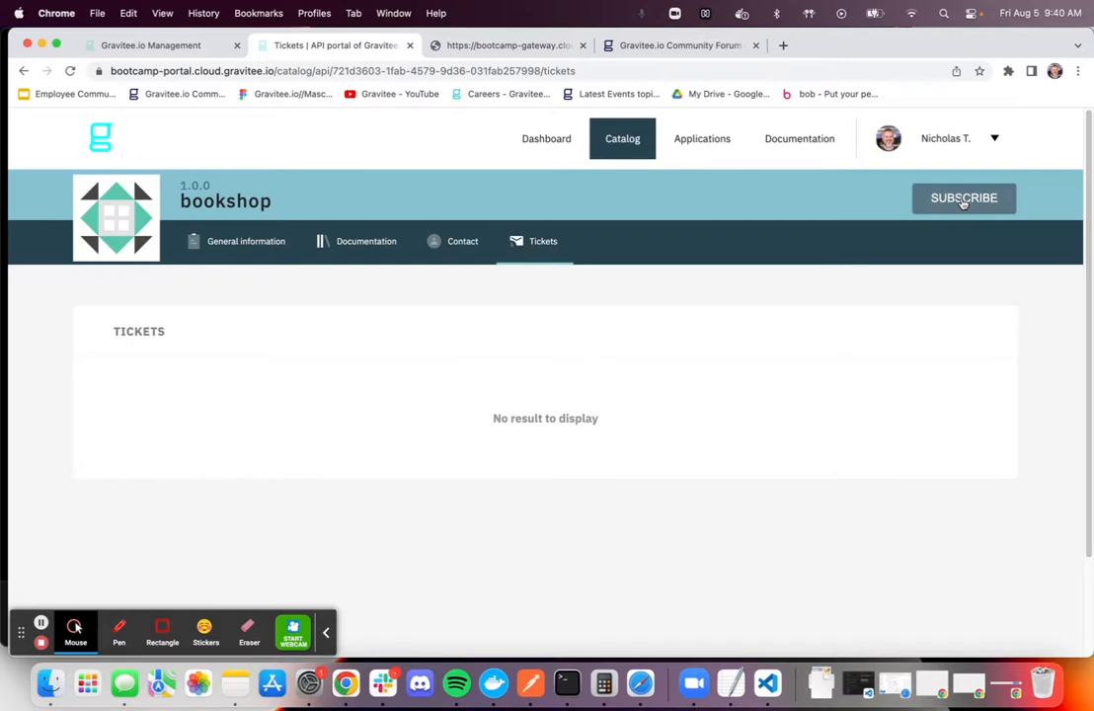
Create a new API in the management console with name Echo, version 1, description Echo and context-path /echo
left_click(169, 50)
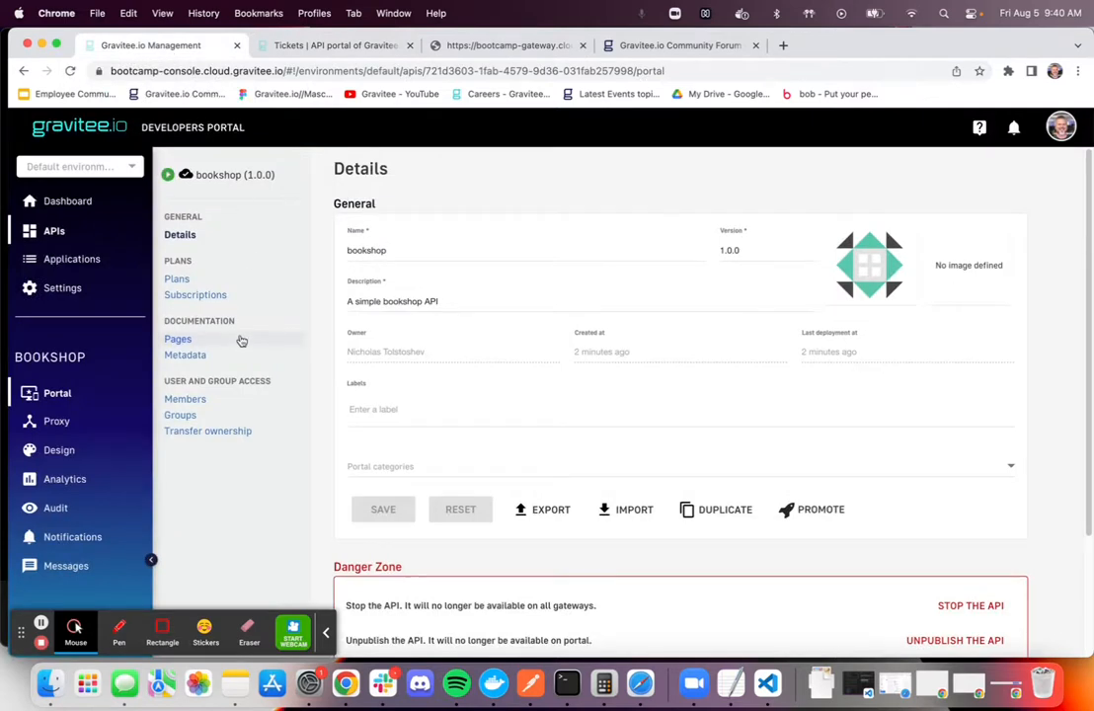
left_click(46, 232)
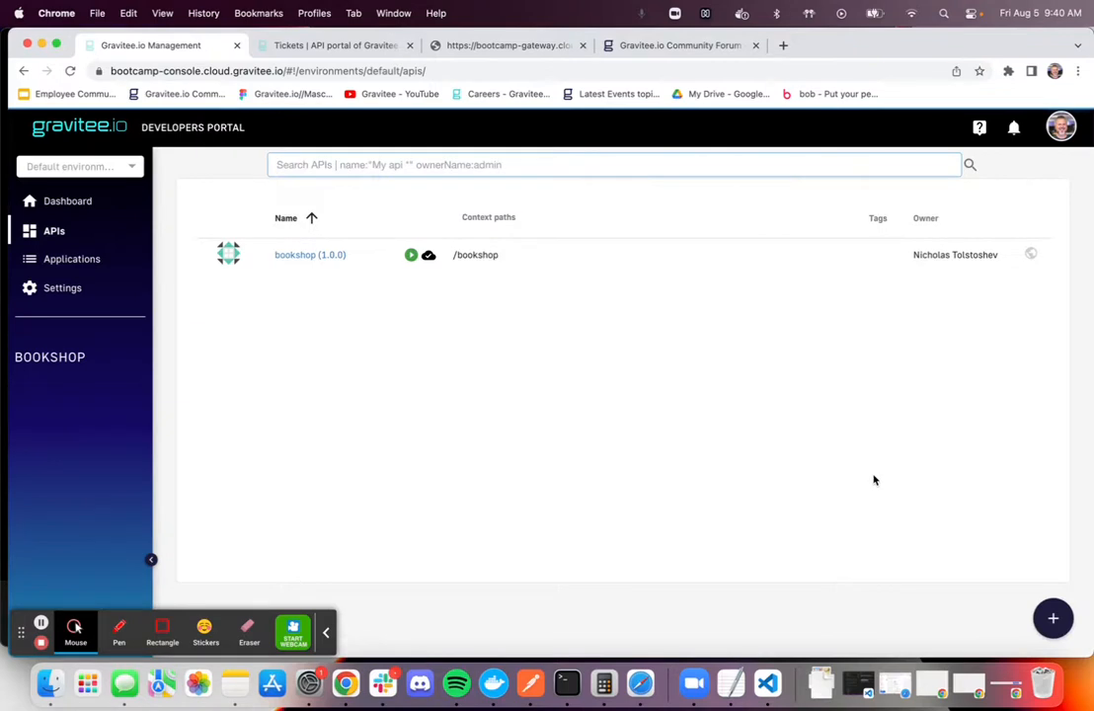
left_click(1054, 616)
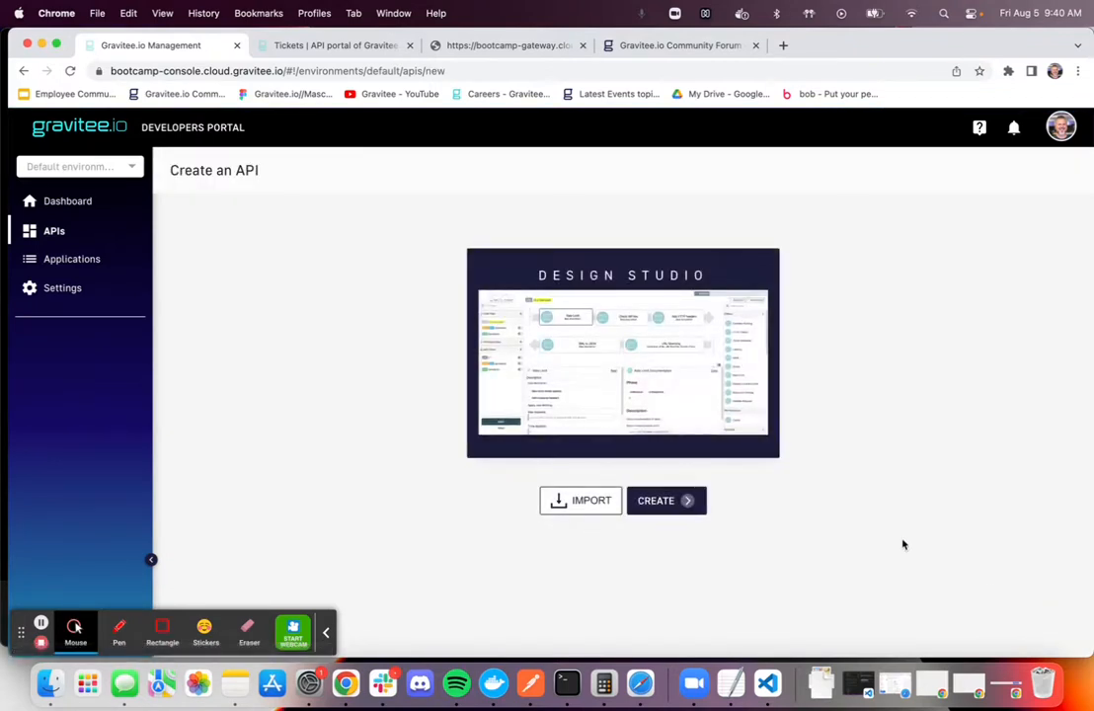
left_click(665, 503)
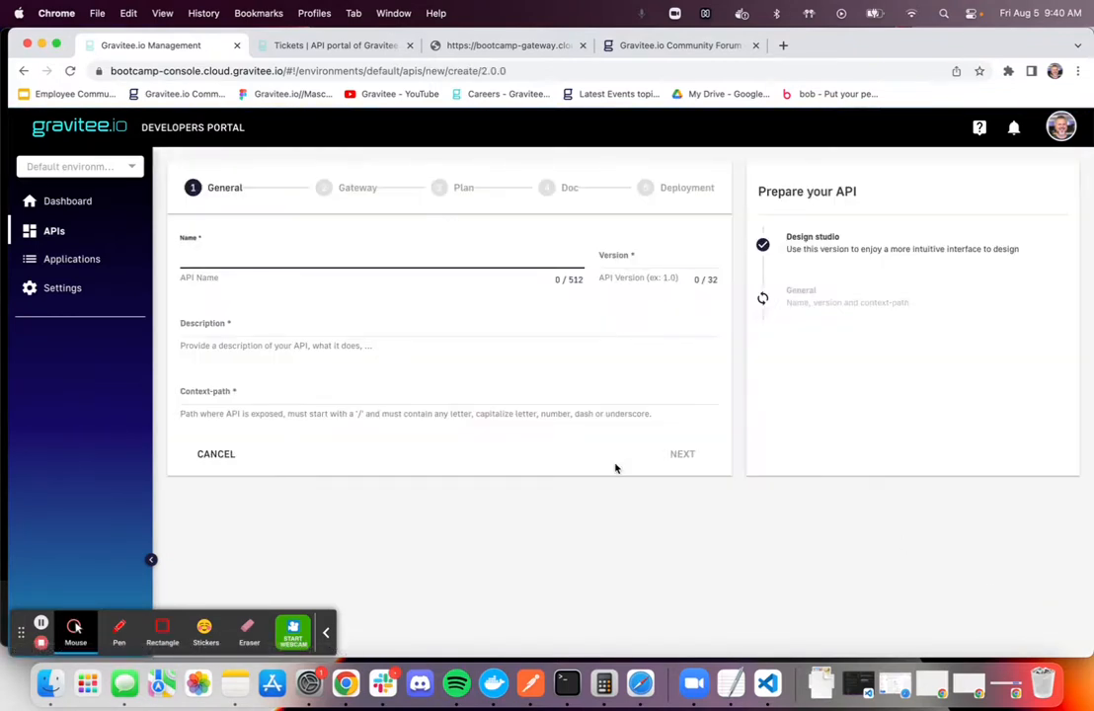
type("Ed")
left_click(635, 256)
type("1")
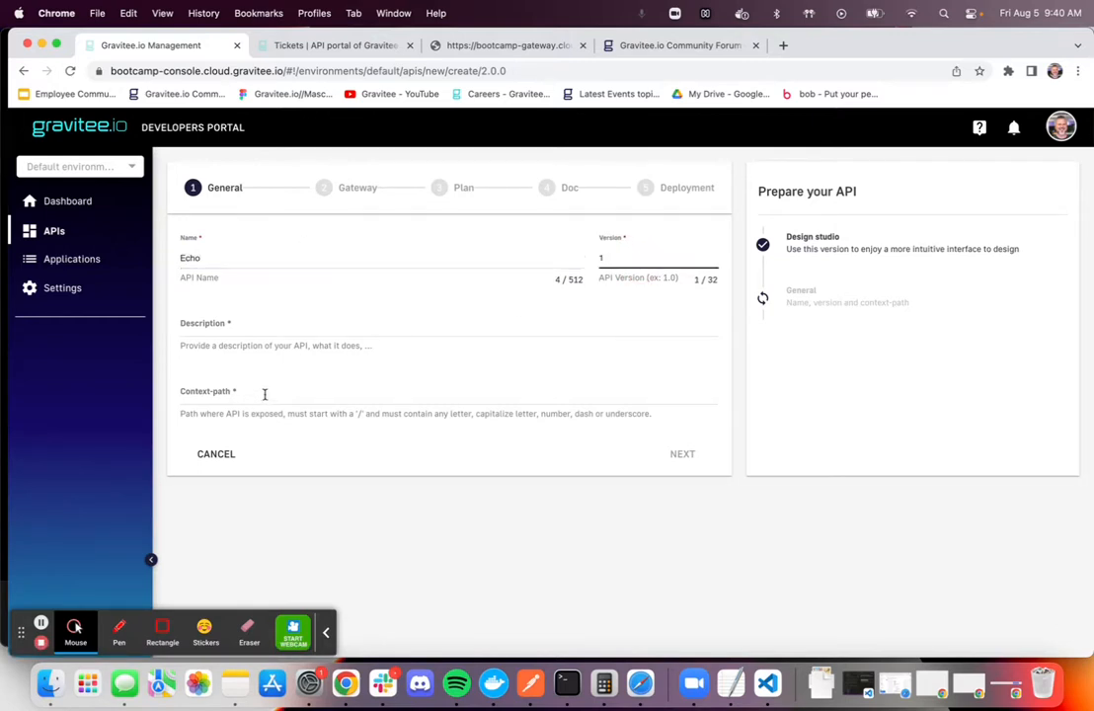
left_click(275, 325)
type("Echo")
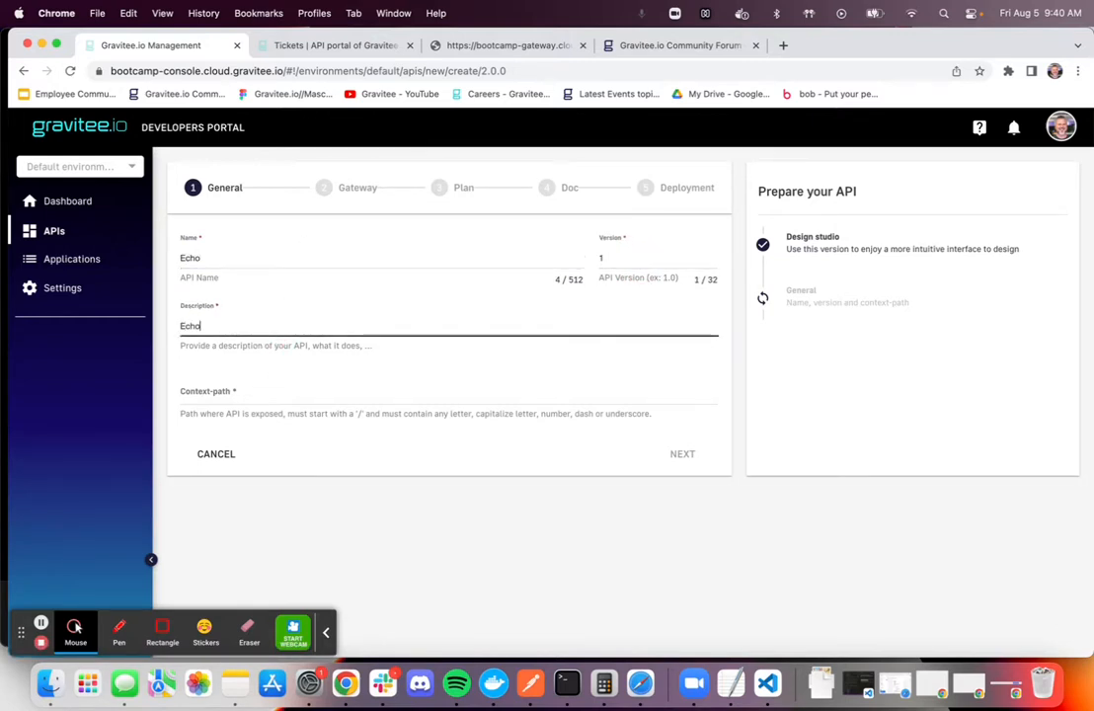
left_click(271, 394)
type("/echo")
left_click(682, 455)
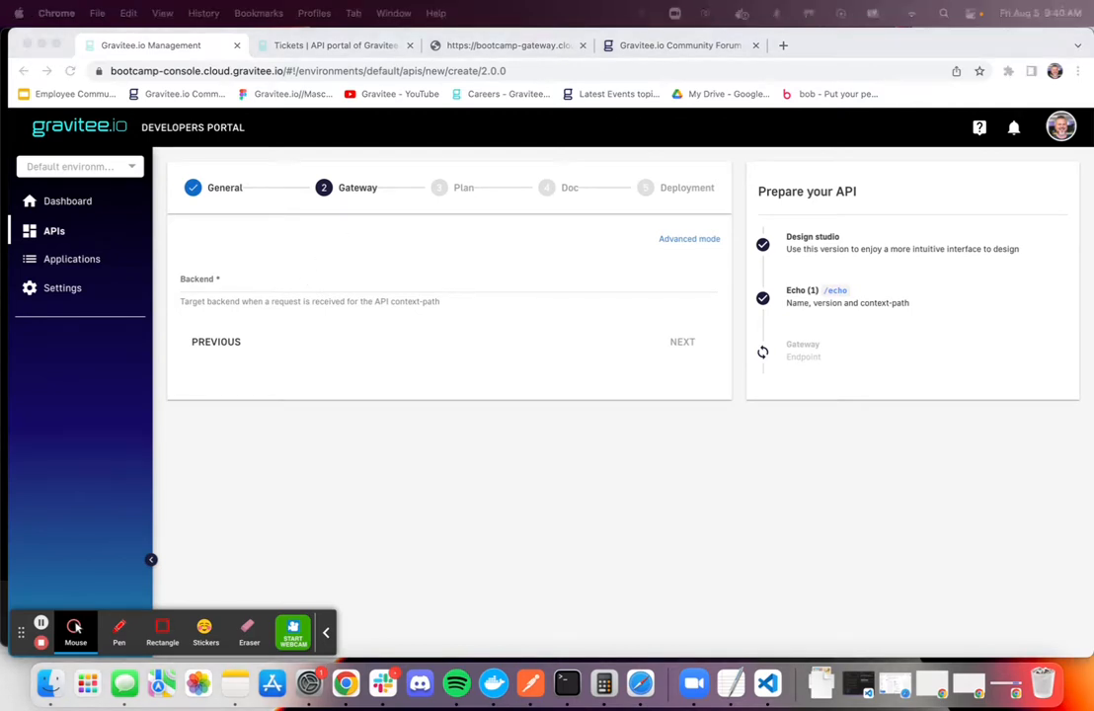
left_click(277, 283)
type("https://api.gravitee.io/echo")
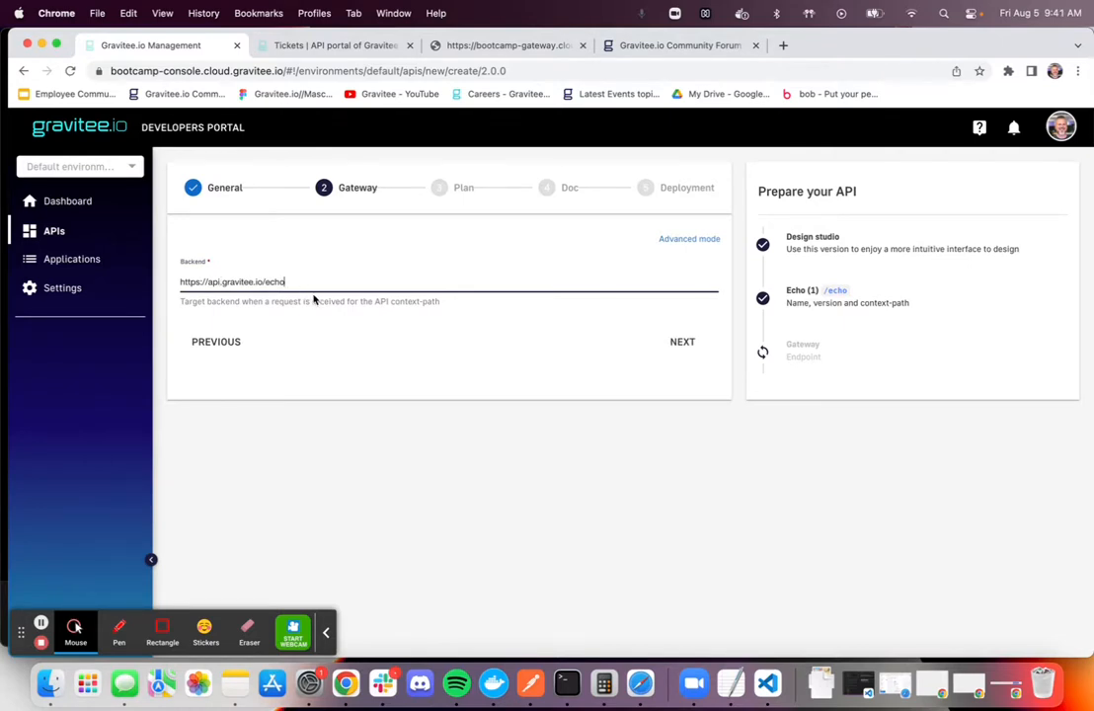
left_click(683, 341)
Define the Echo API's plan with name Public, security type Keyless (public) and description Public, and continue to the documentation stage
left_click(225, 254)
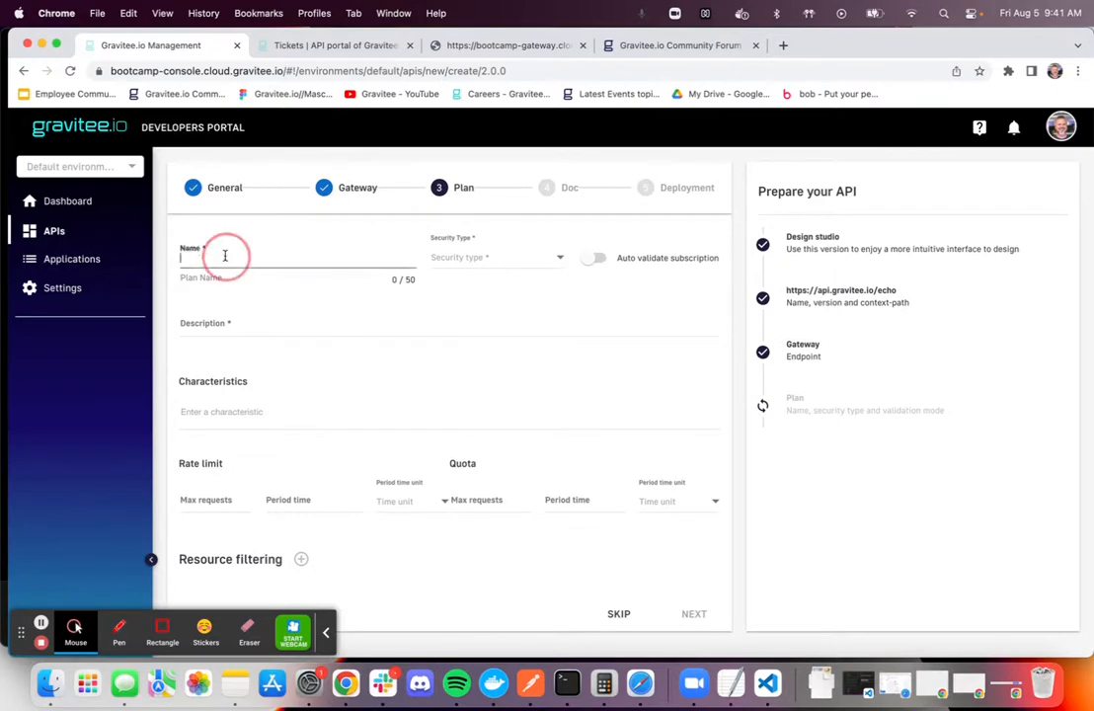
type("Publi")
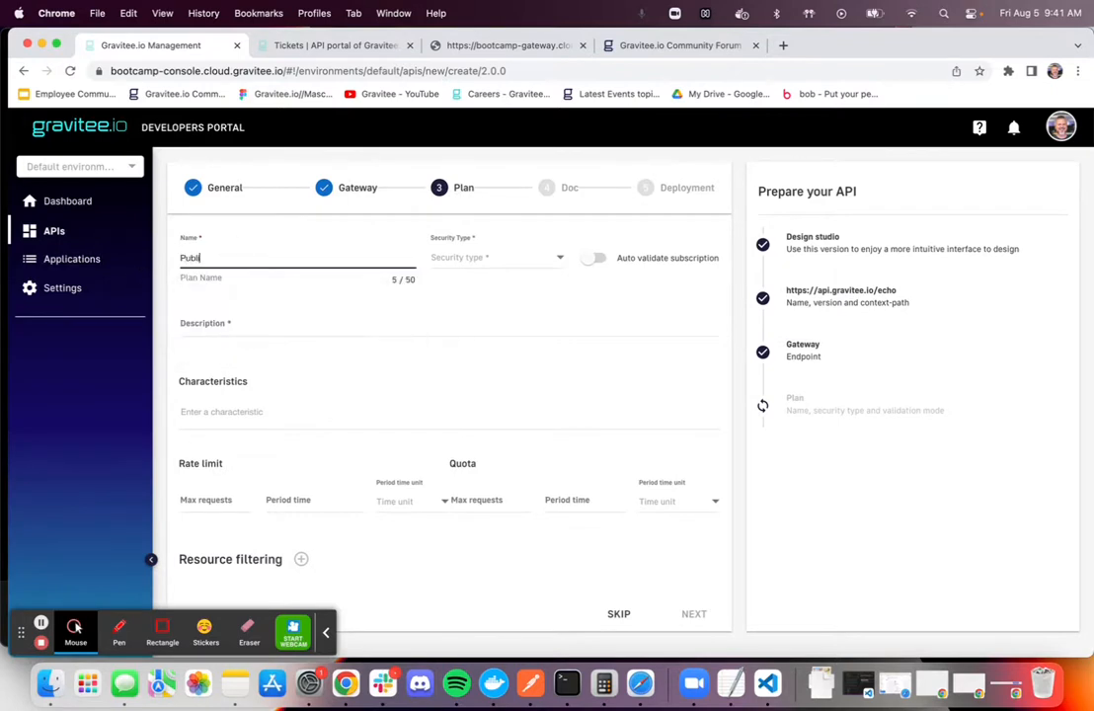
left_click(494, 257)
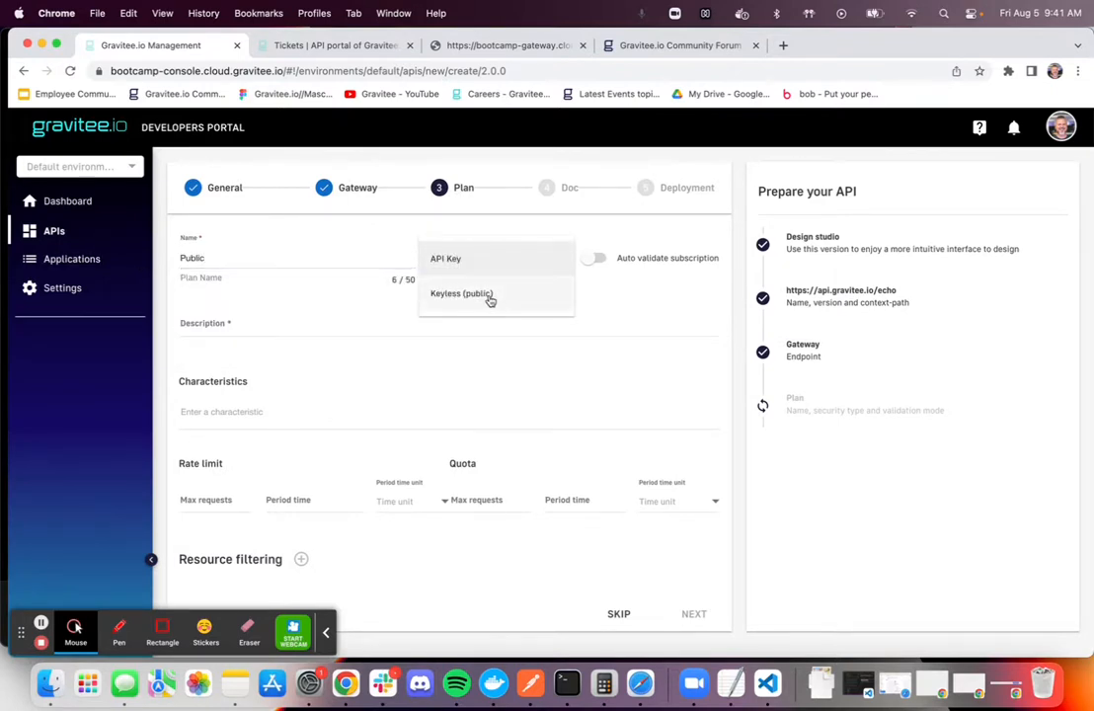
left_click(494, 296)
left_click(254, 323)
type("Public")
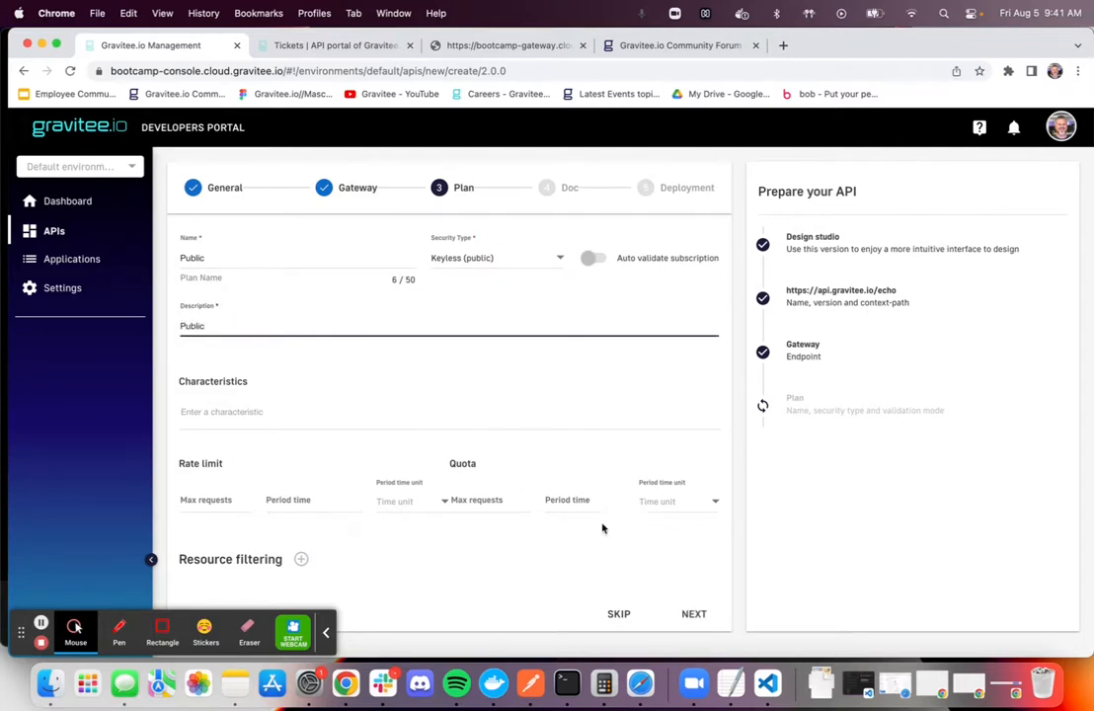
left_click(691, 615)
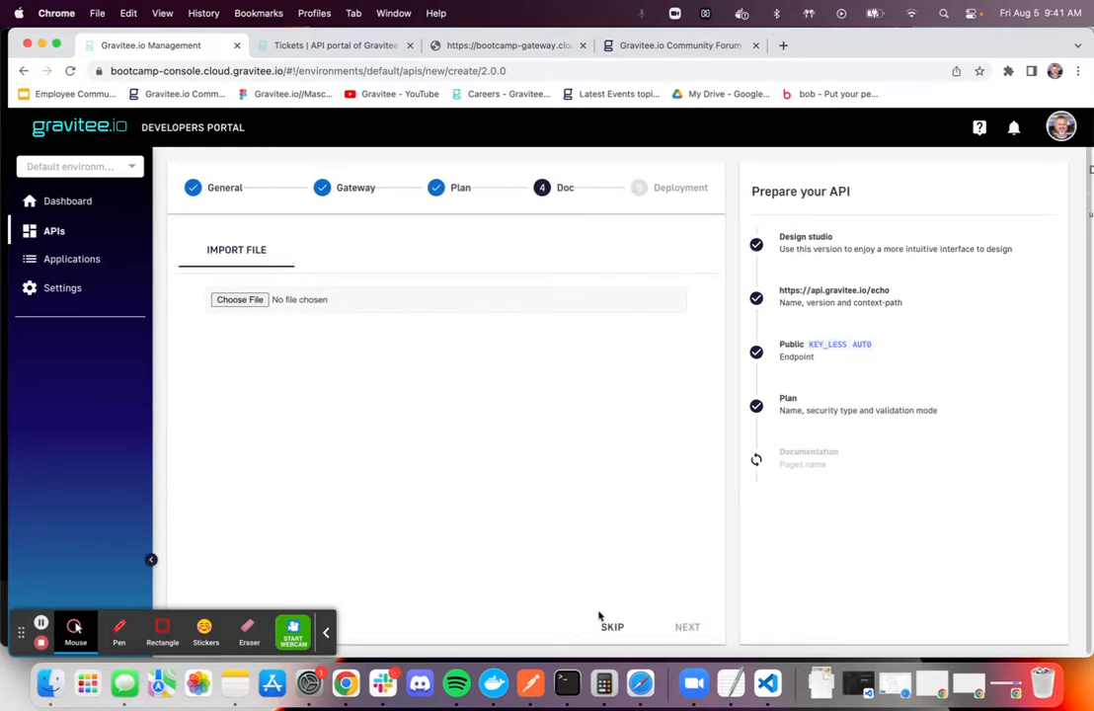
Skip the documentation import, and create and start the Echo API
left_click(614, 626)
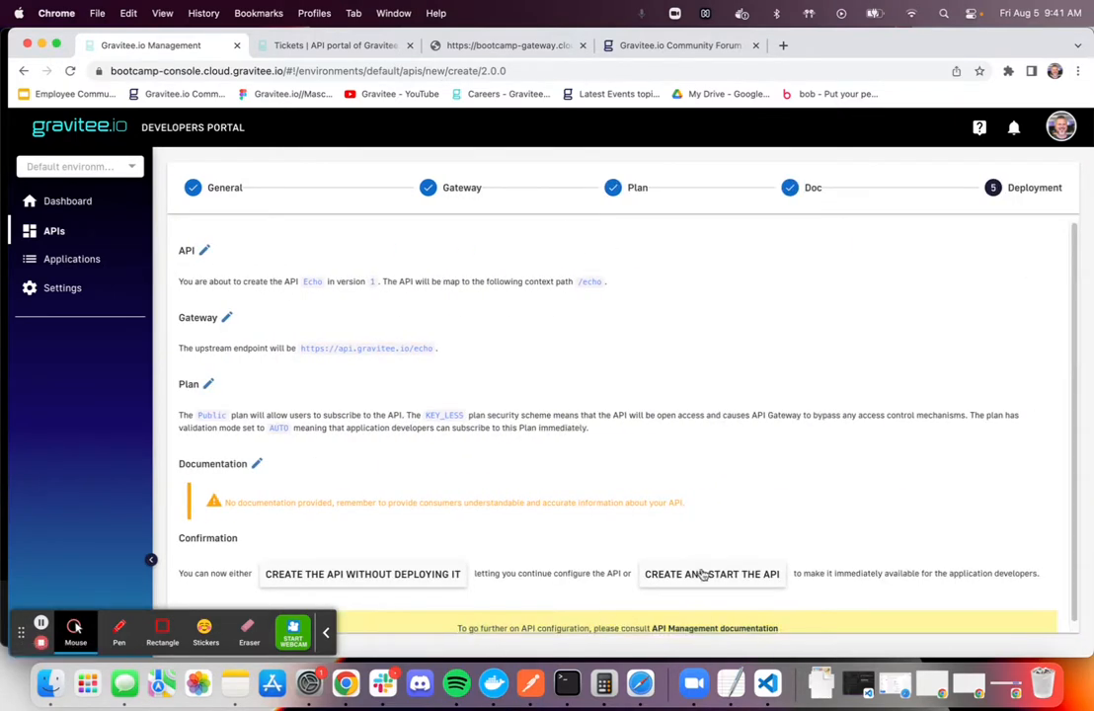
left_click(702, 574)
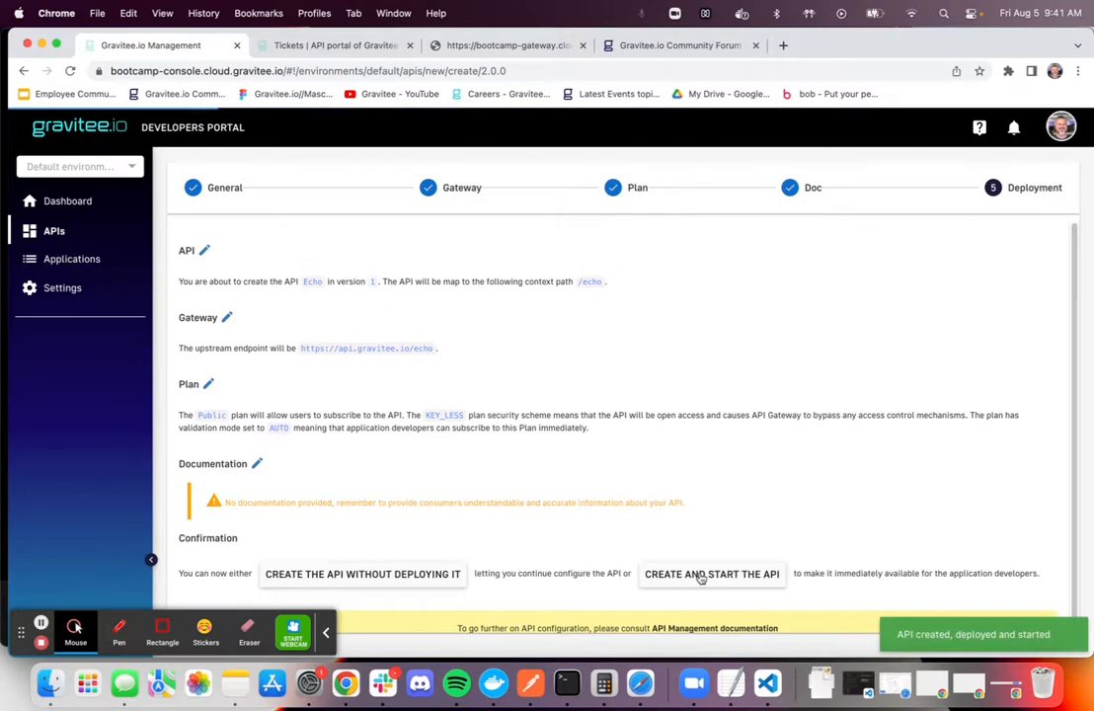
Publish the Echo API to the portal and make it public
scroll(891, 489, "down", 3)
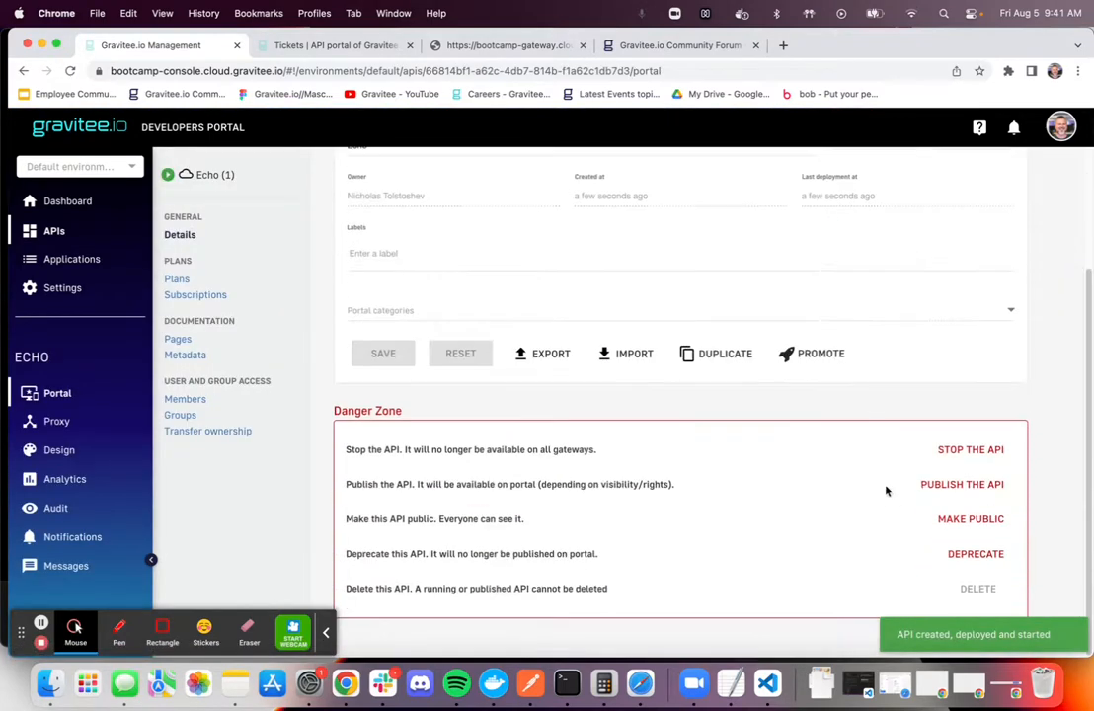
left_click(975, 487)
left_click(647, 413)
left_click(978, 521)
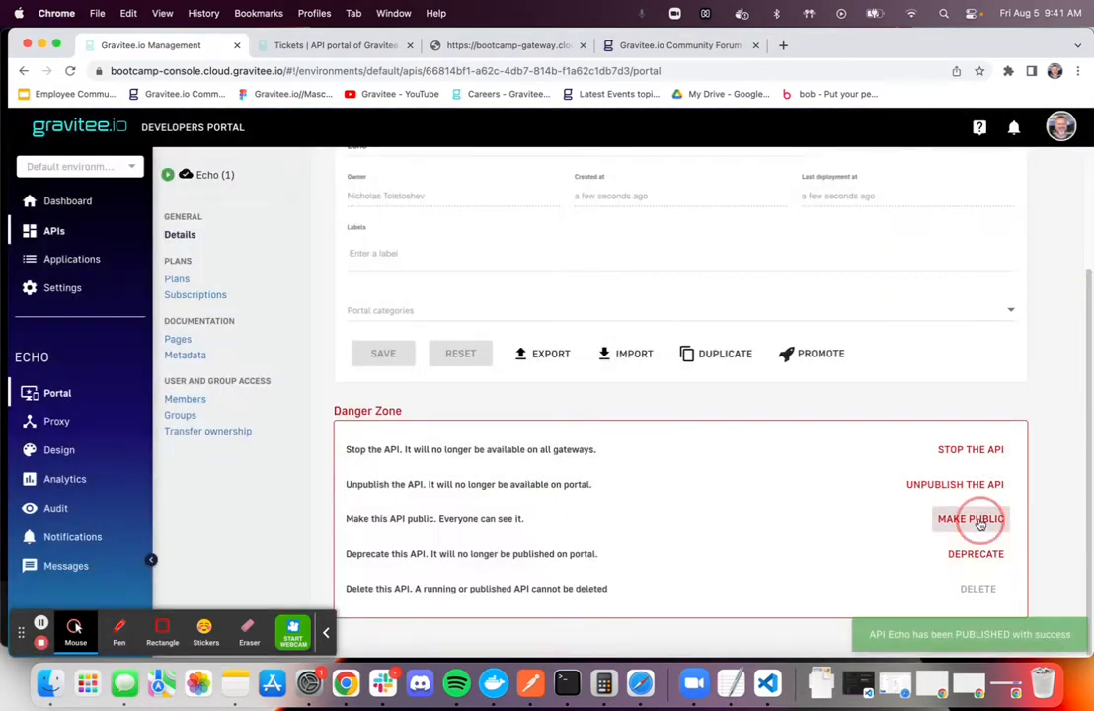
Request the Echo API through the gateway by replacing bookshop/books in the browser address with echo
left_click(435, 44)
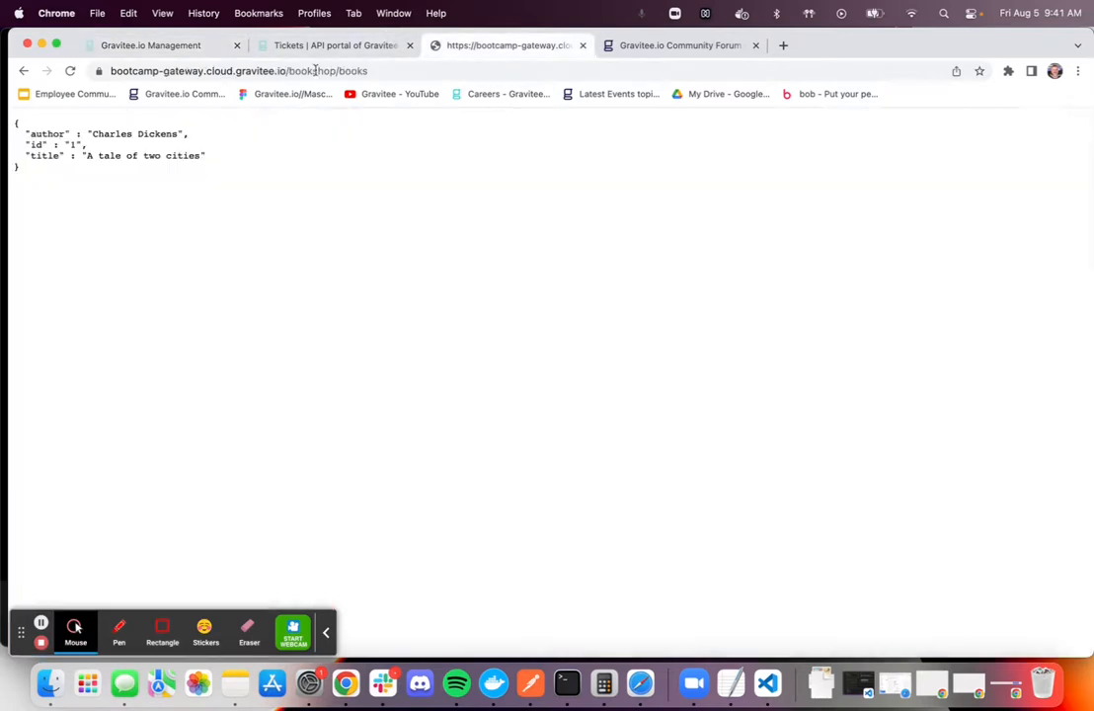
left_click_drag(288, 71, 452, 86)
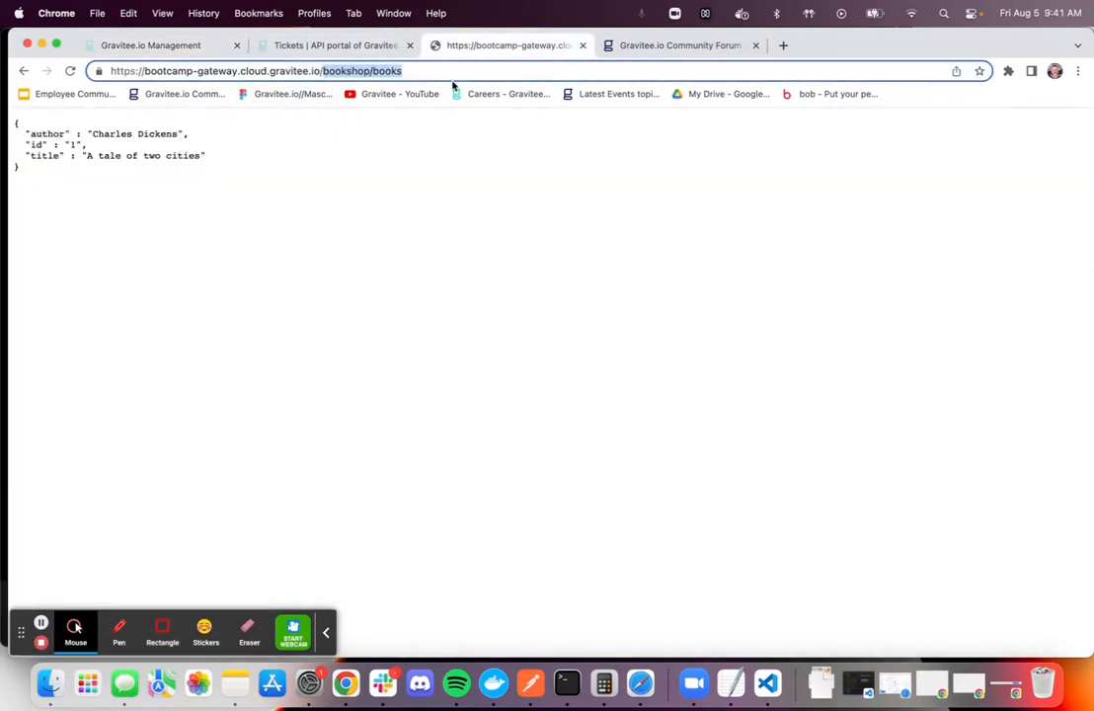
type("echo")
key("Return")
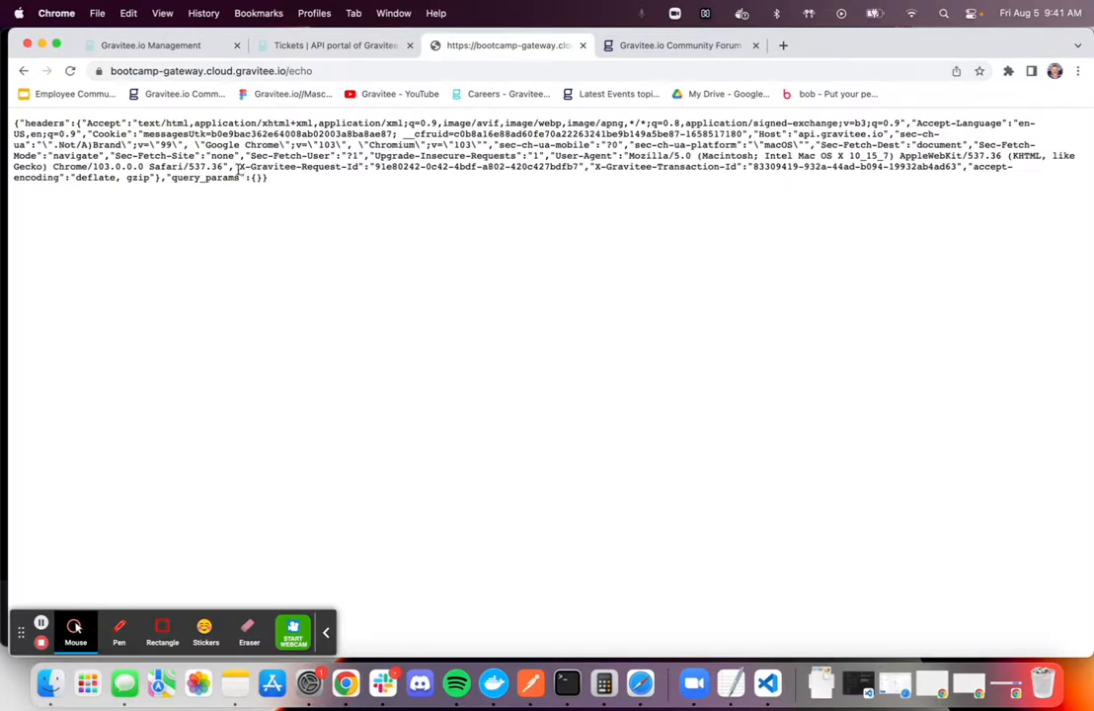
Open the portal's catalog of all APIs and check the listing for the Echo and Bookshop APIs
left_click(204, 47)
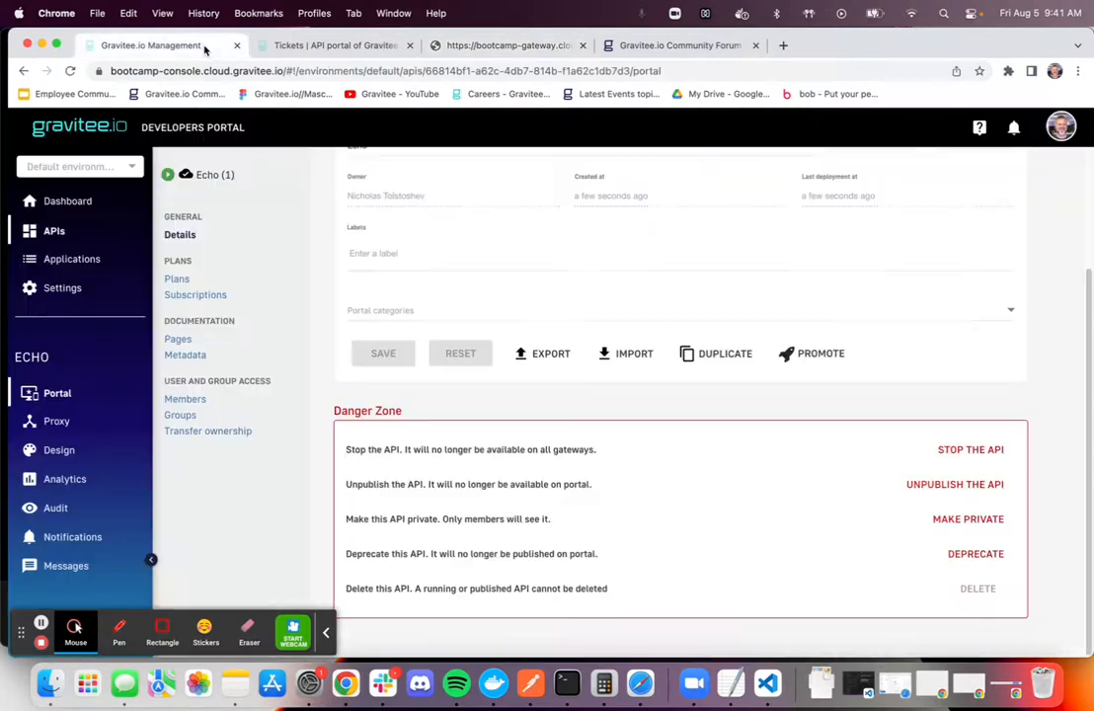
left_click(312, 45)
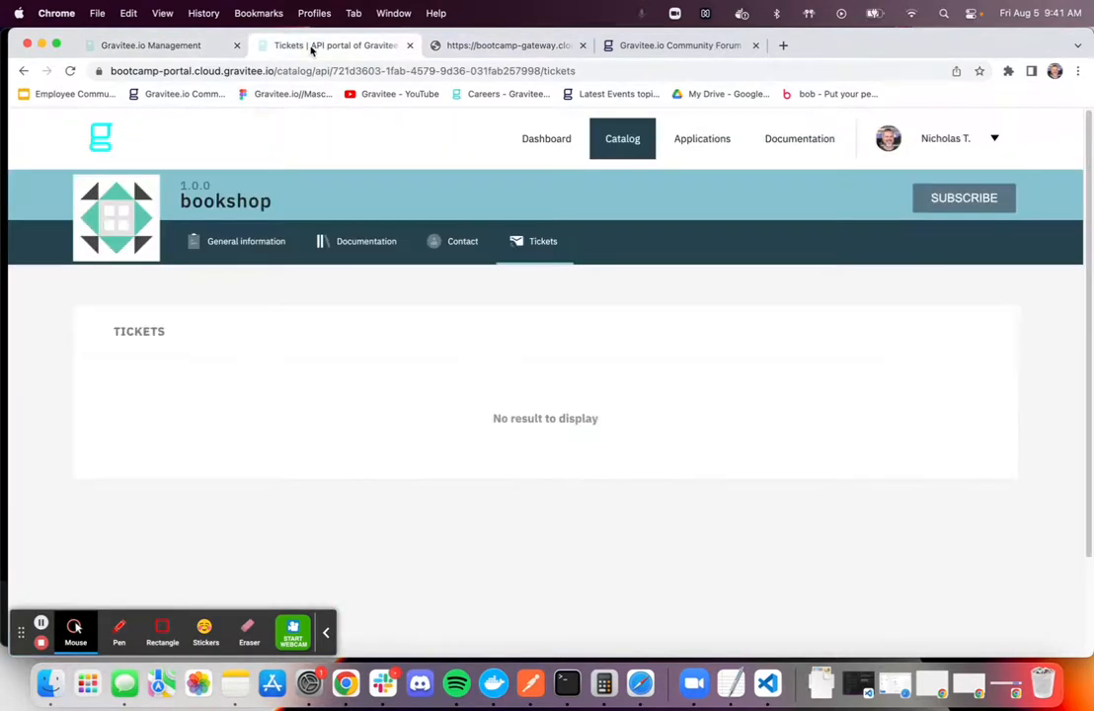
left_click(95, 137)
left_click(610, 297)
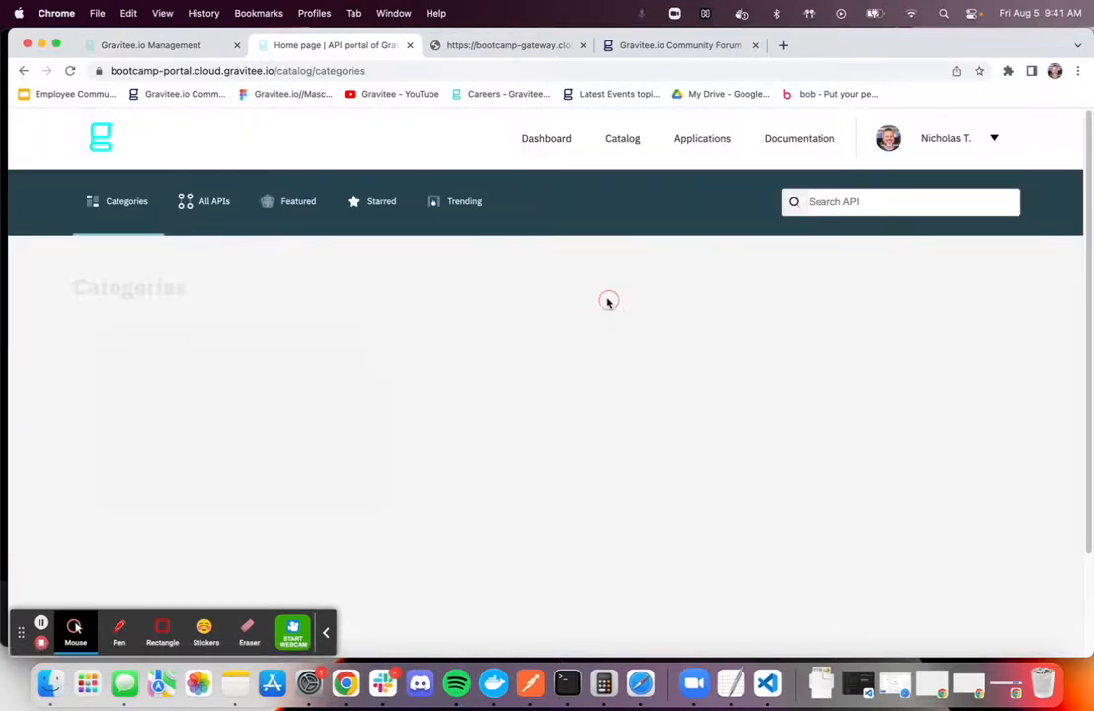
left_click(203, 203)
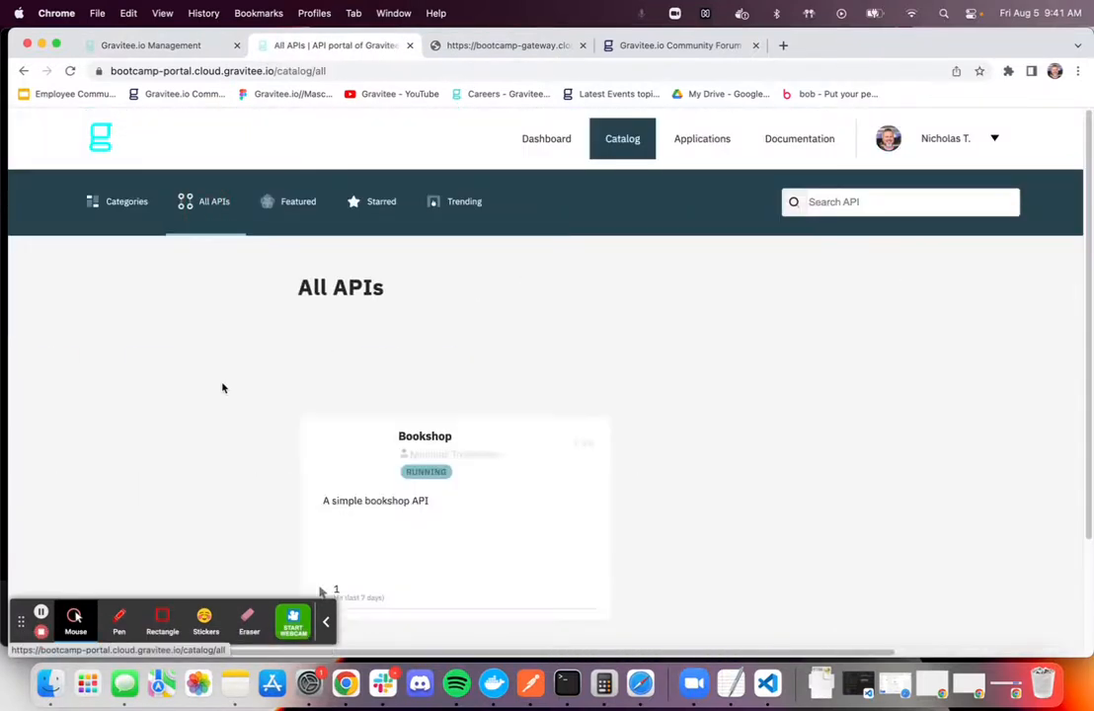
scroll(470, 401, "down", 5)
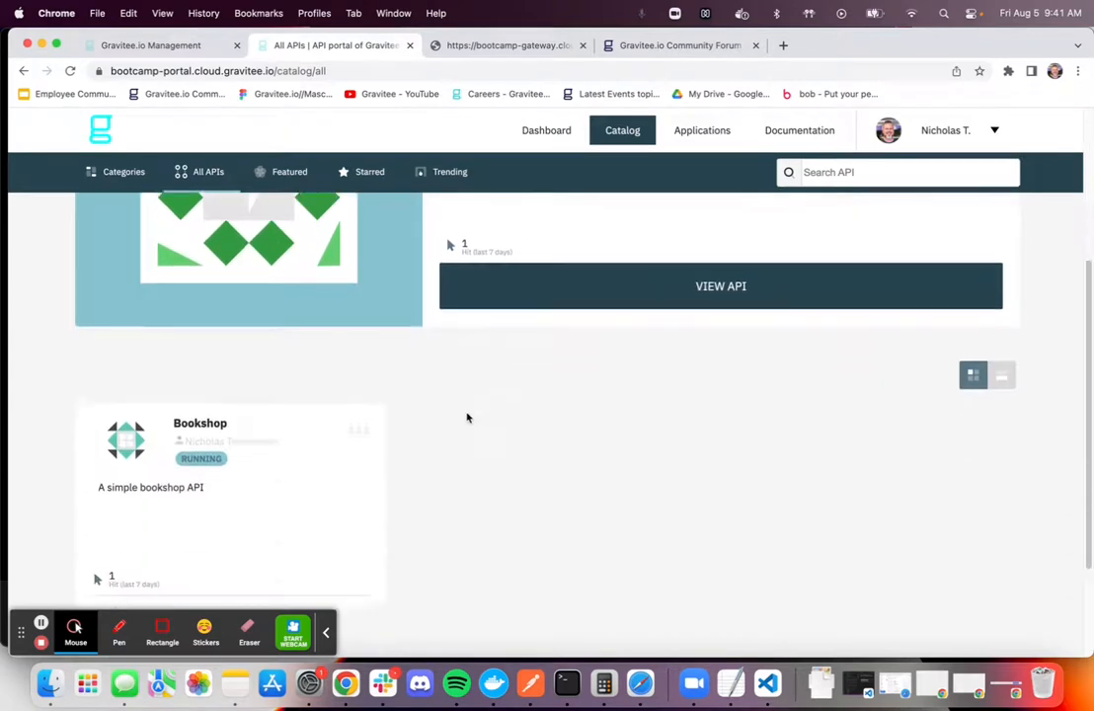
scroll(454, 420, "up", 5)
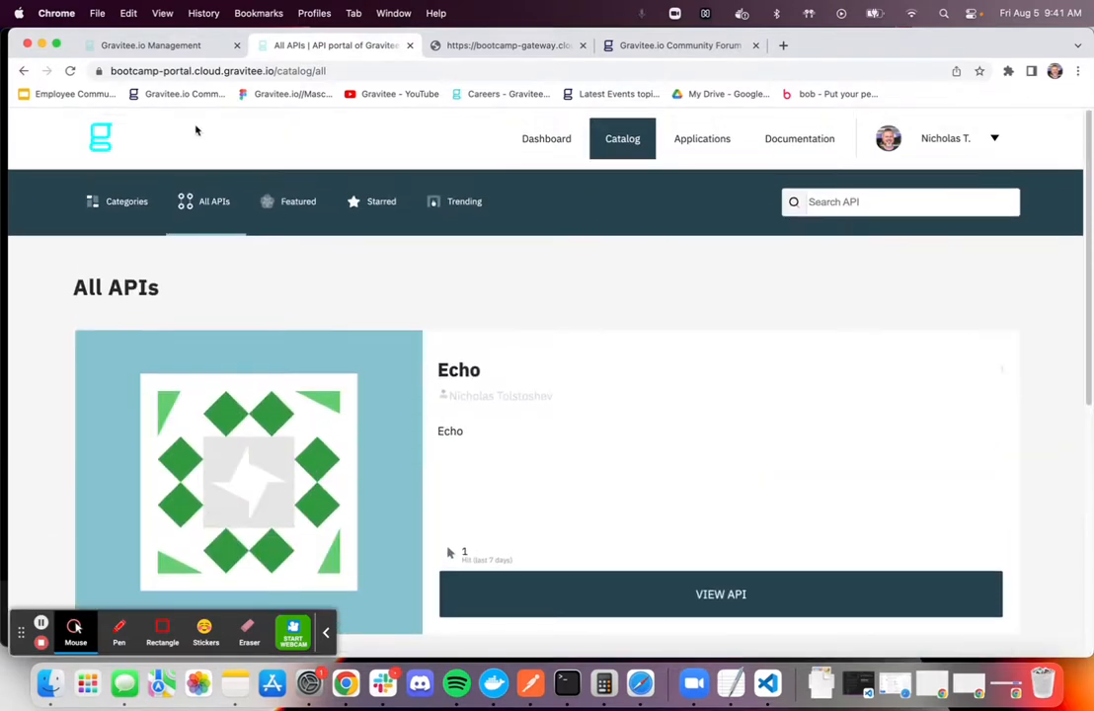
Return briefly to the Echo API's details in the management console and switch to the Gravitee.io Community Forum
left_click(174, 51)
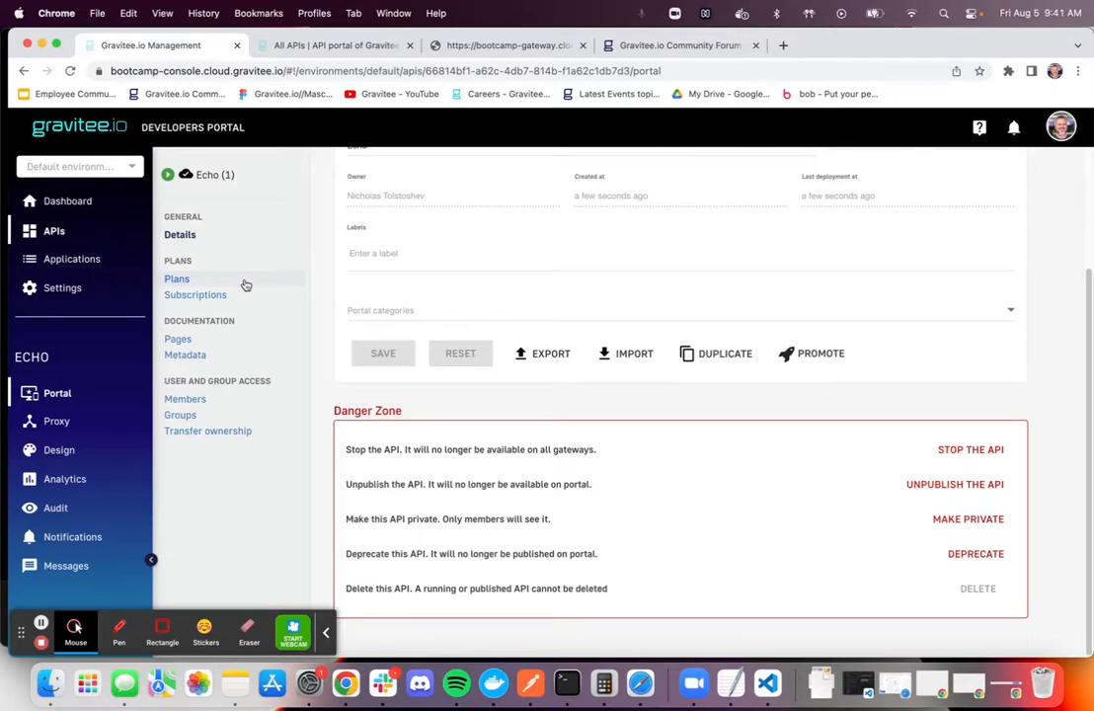
left_click(651, 46)
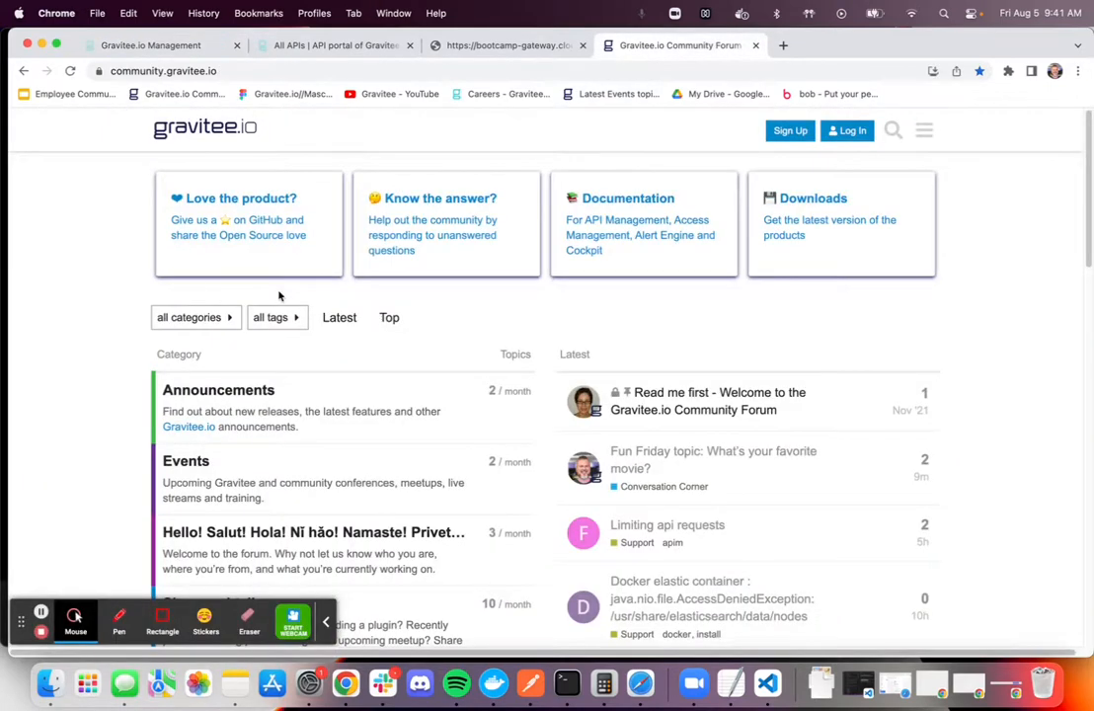